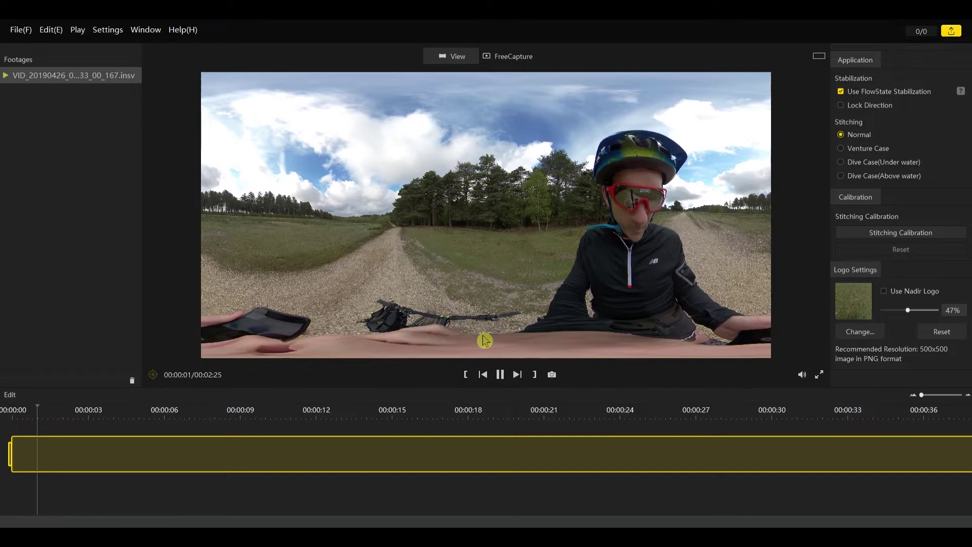
Step: Pause playback of the imported, stabilized cycling clip near its start
click(499, 374)
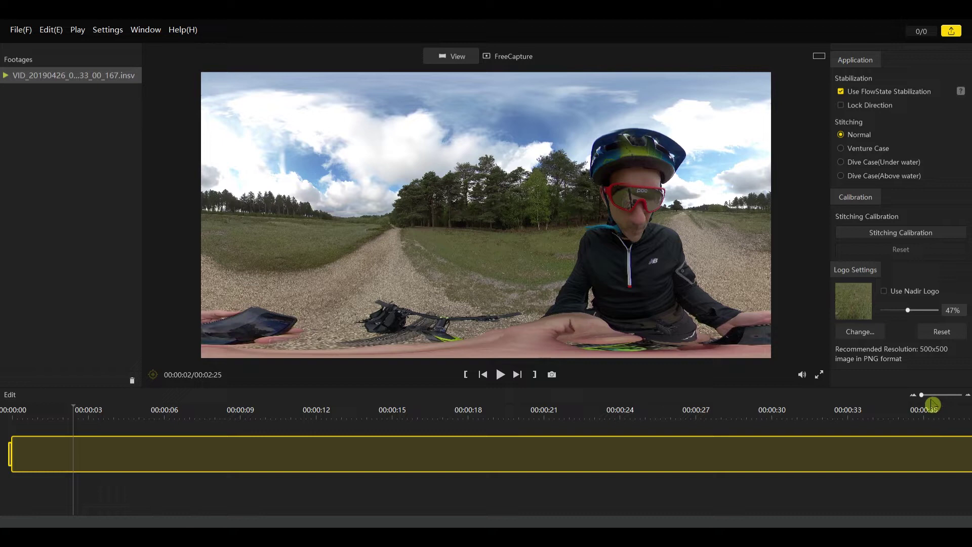
Step: Zoom the timeline out until the entire 2 min 25 s clip is visible
drag(926, 397, 946, 397)
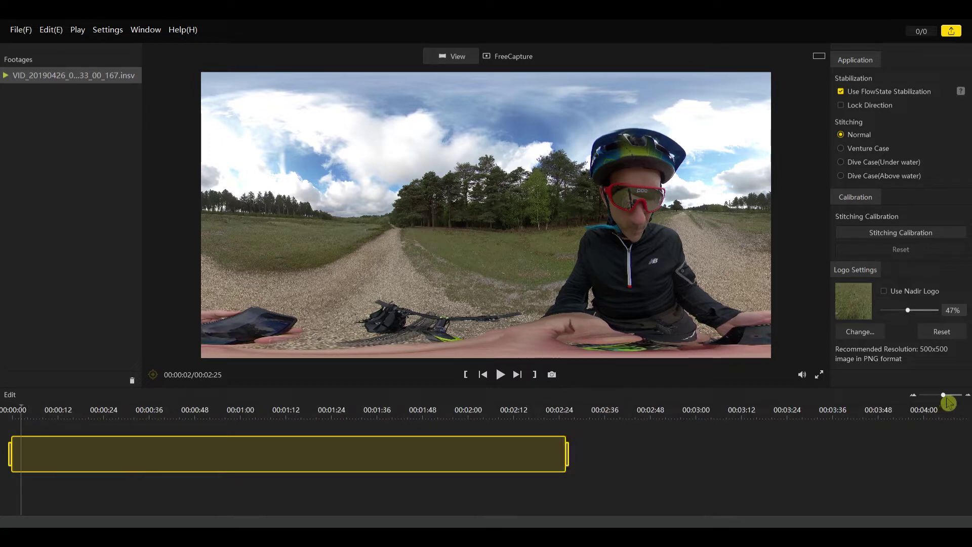
Step: Switch to FreeCapture reframing and set the output aspect ratio to 16:9 landscape
click(512, 60)
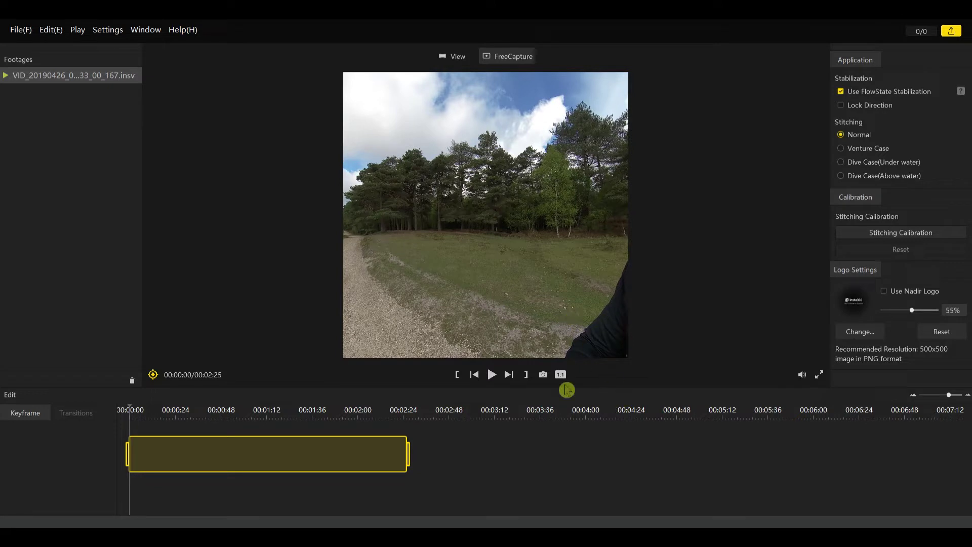
click(562, 375)
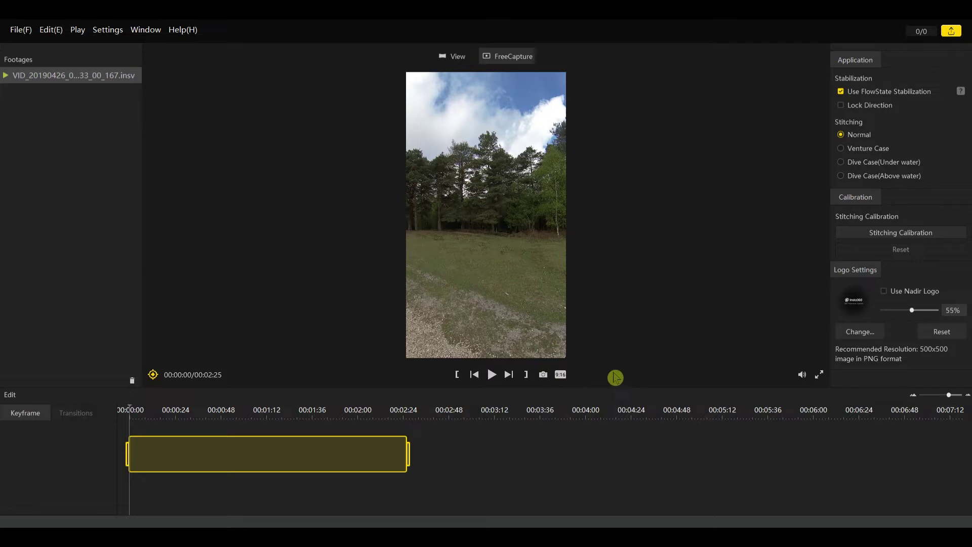
click(562, 375)
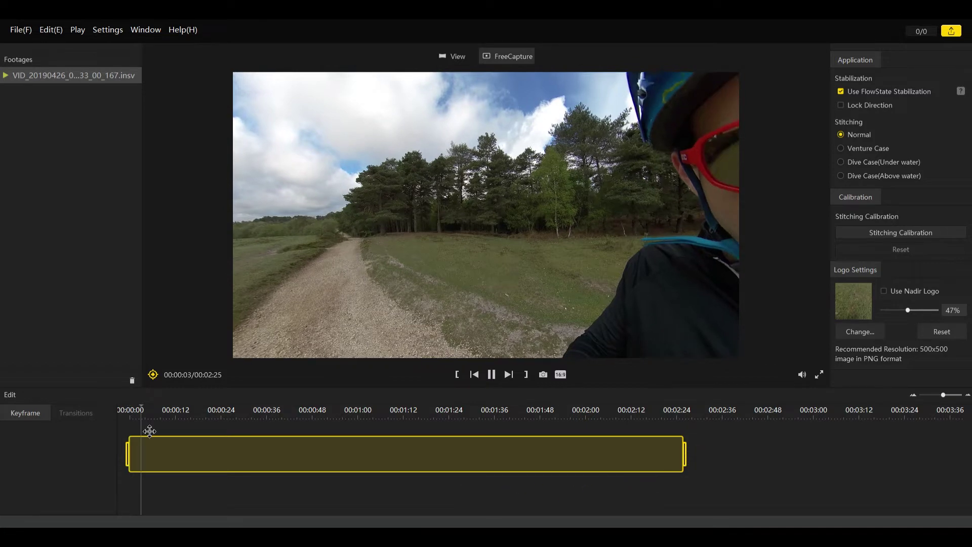
Step: Set the clip's in-point at 00:01:00
drag(157, 420, 300, 431)
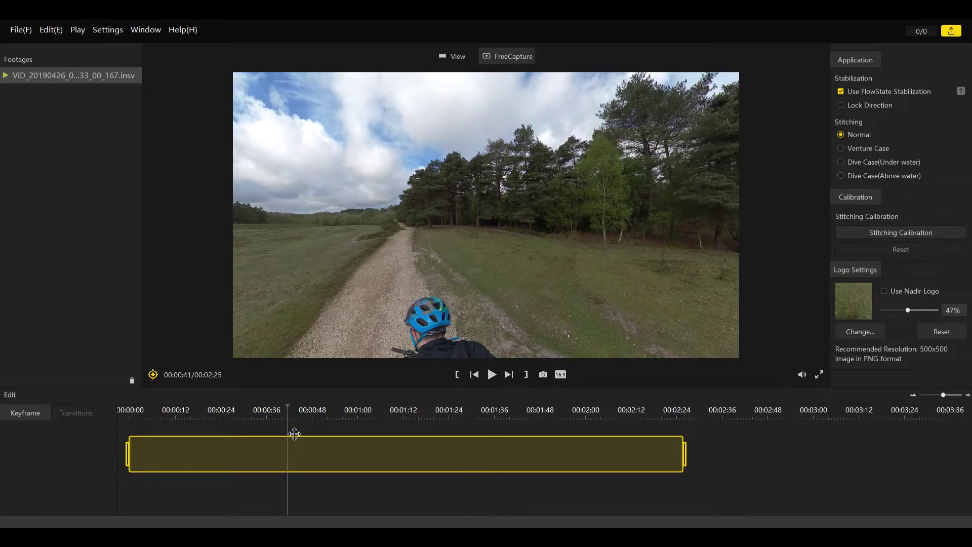
drag(294, 433, 330, 437)
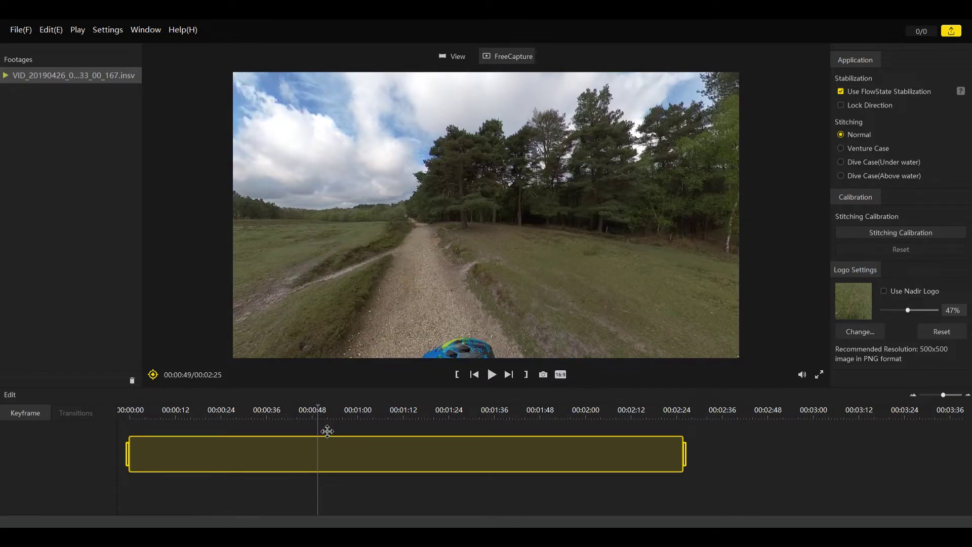
drag(327, 431, 374, 429)
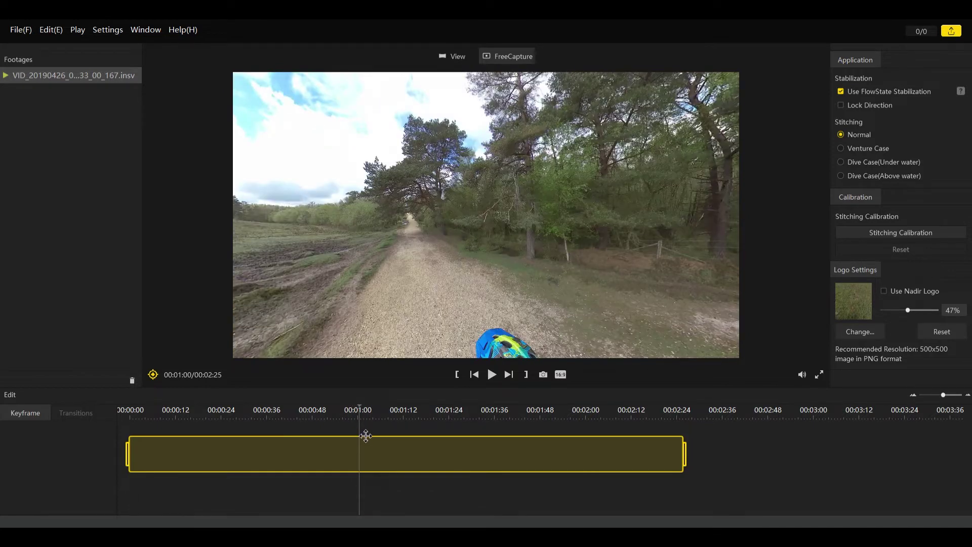
click(362, 426)
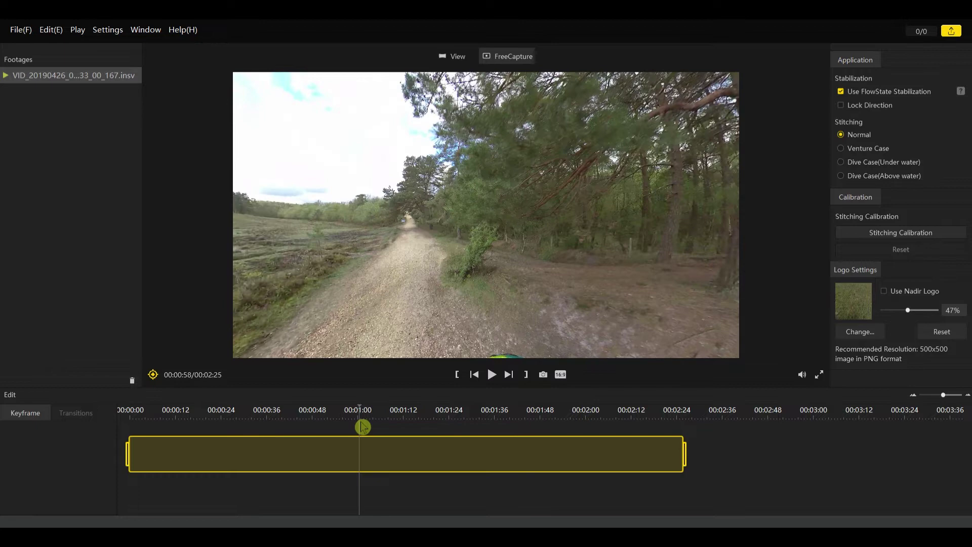
click(462, 385)
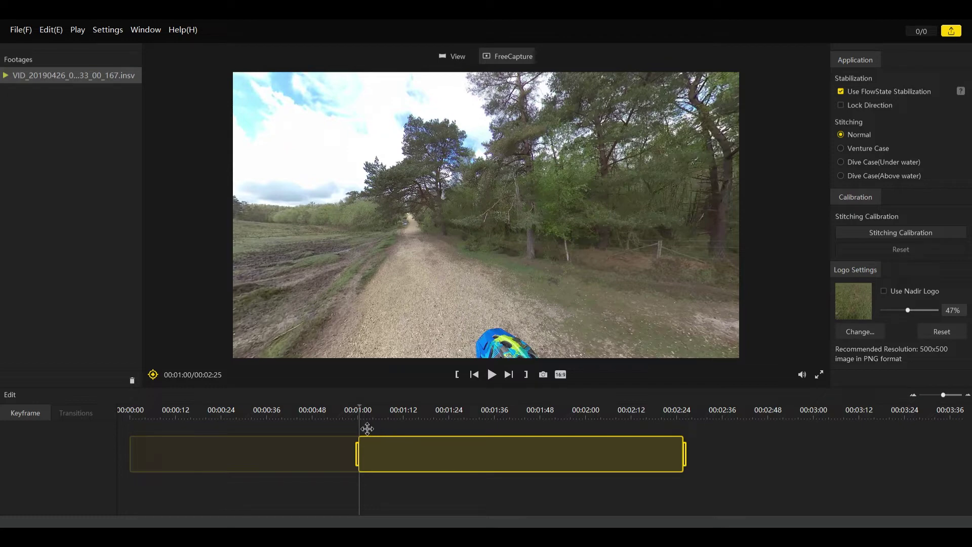
Step: Set the clip's out-point at 00:02:11
drag(367, 429, 674, 433)
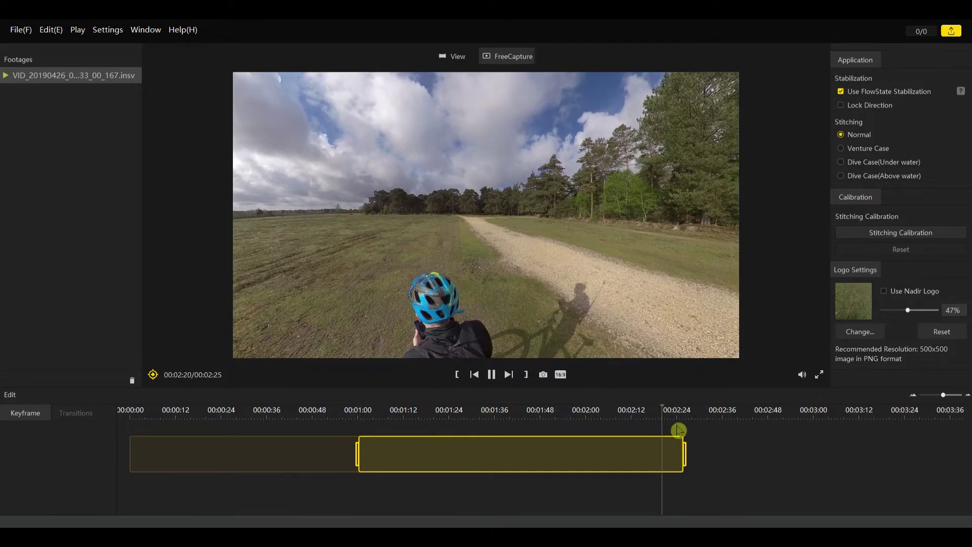
click(634, 434)
drag(634, 434, 603, 434)
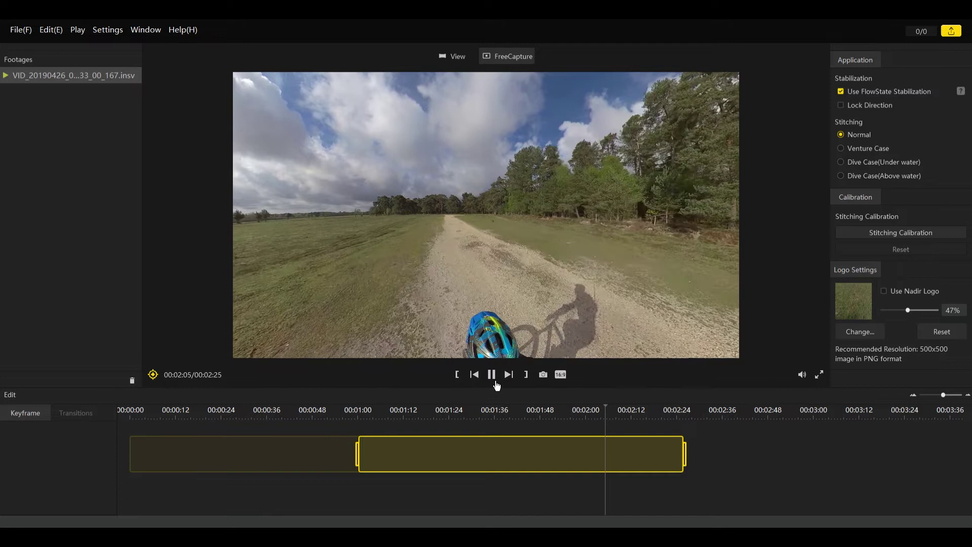
click(497, 386)
click(544, 434)
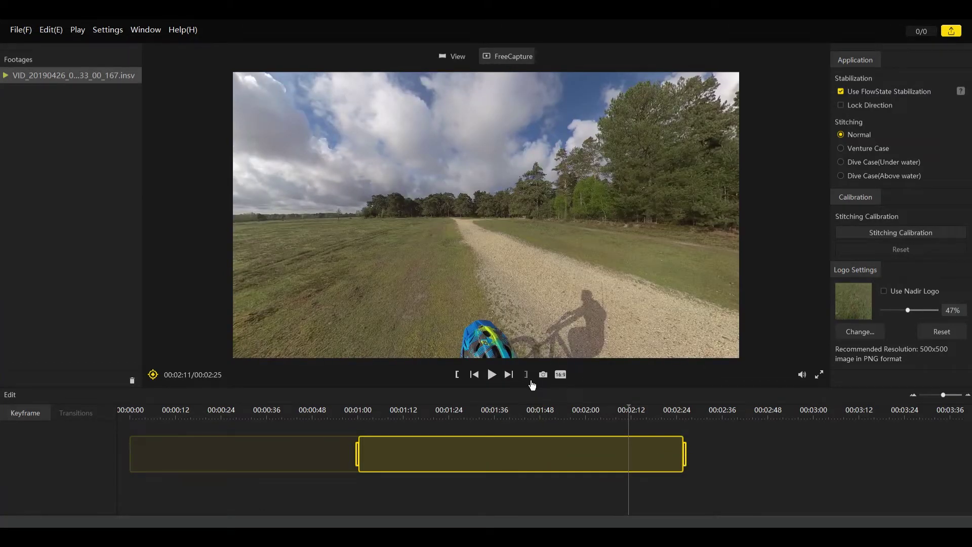
click(530, 381)
click(645, 418)
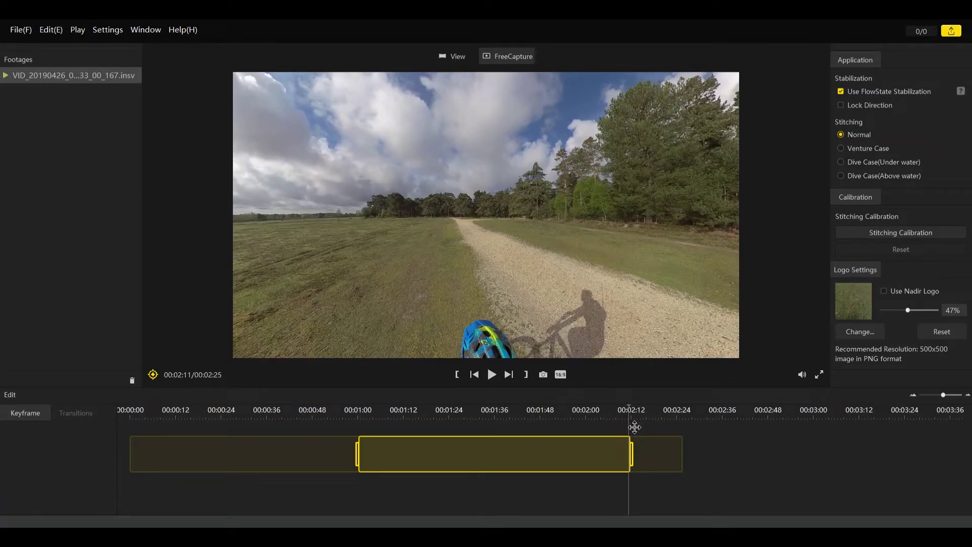
Step: Add a view keyframe at 00:01:00, the start of the trimmed range
drag(635, 427, 360, 430)
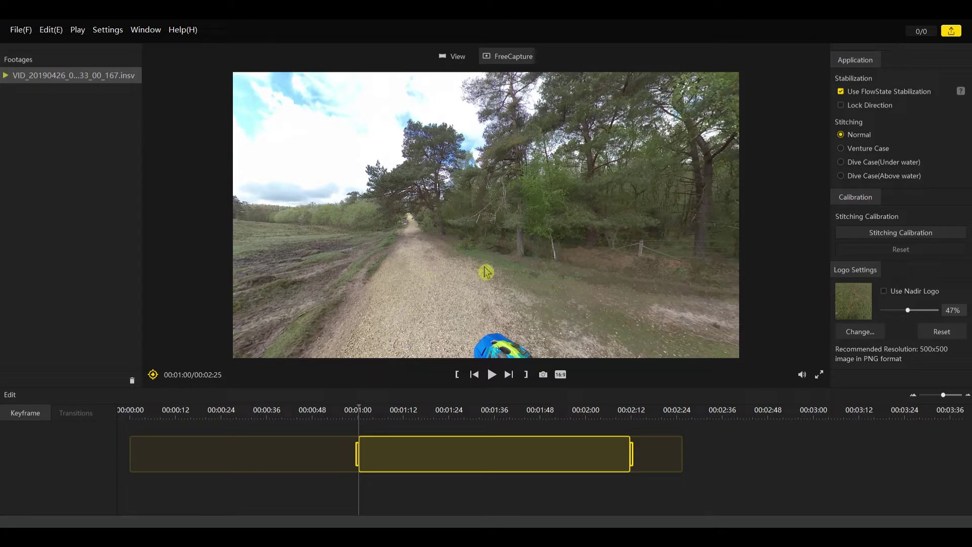
click(362, 457)
click(153, 374)
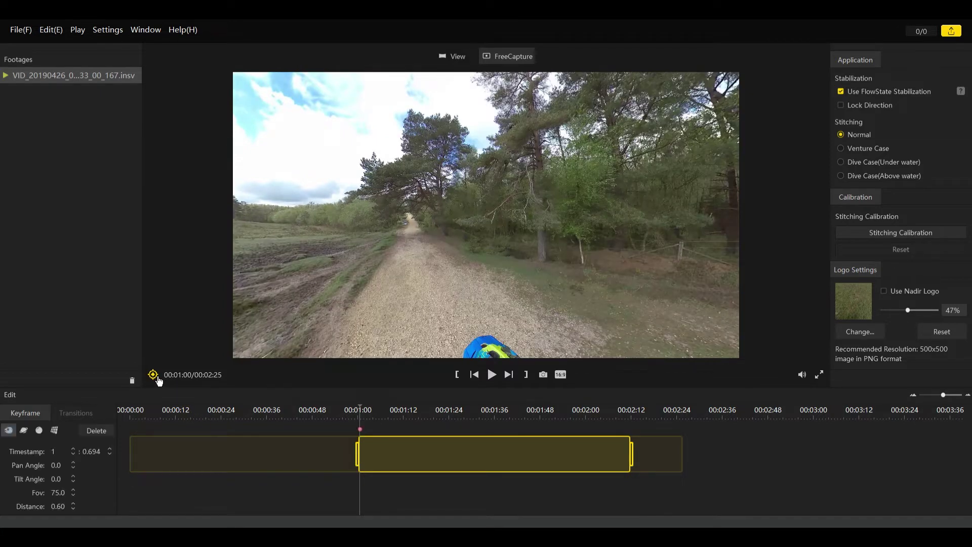
click(365, 461)
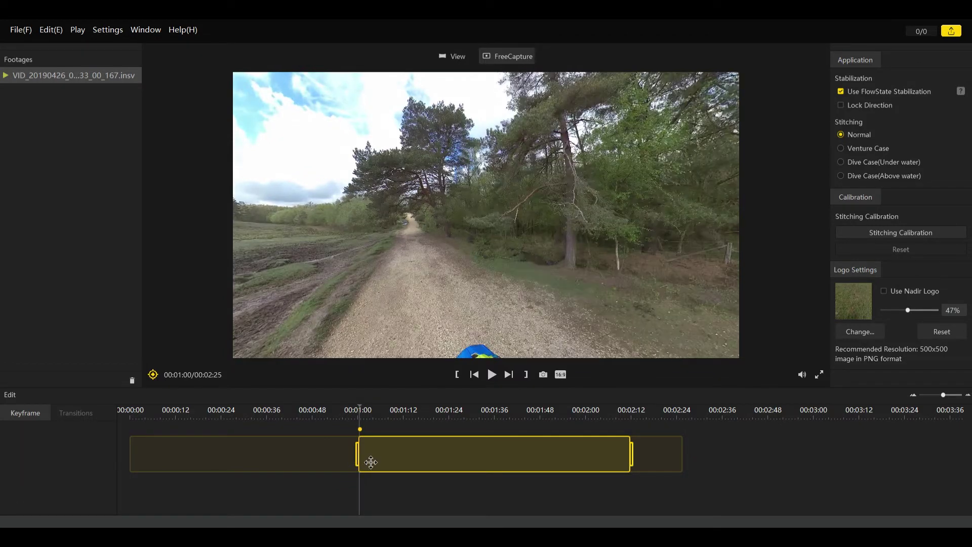
click(368, 461)
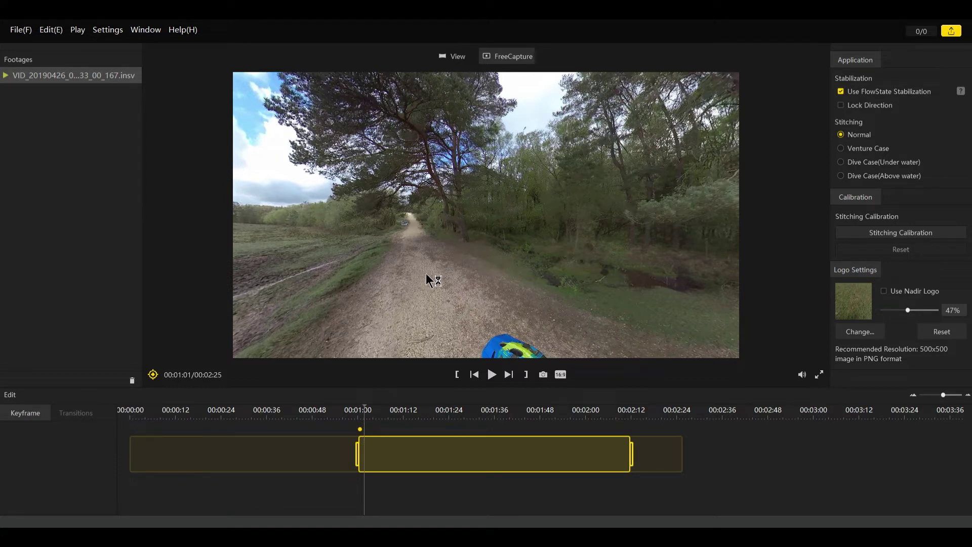
Step: Compare view modes on the 1:00 keyframe and settle on Little Planet (Tilt -90, Fov 137)
click(360, 430)
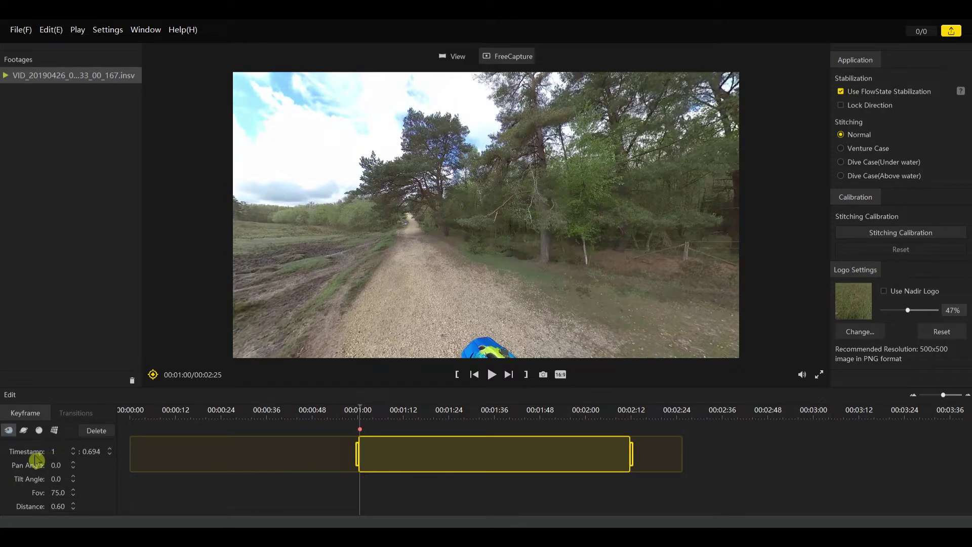
click(14, 438)
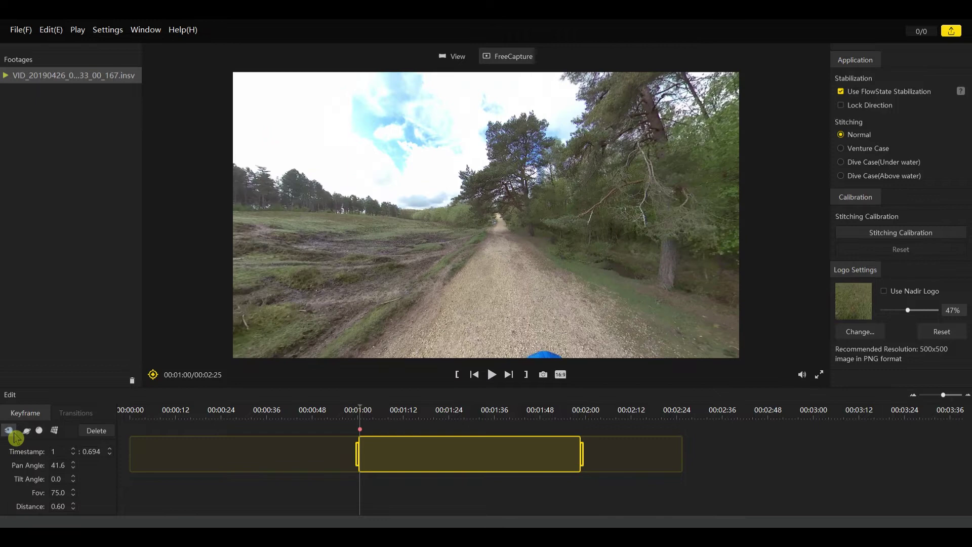
click(29, 432)
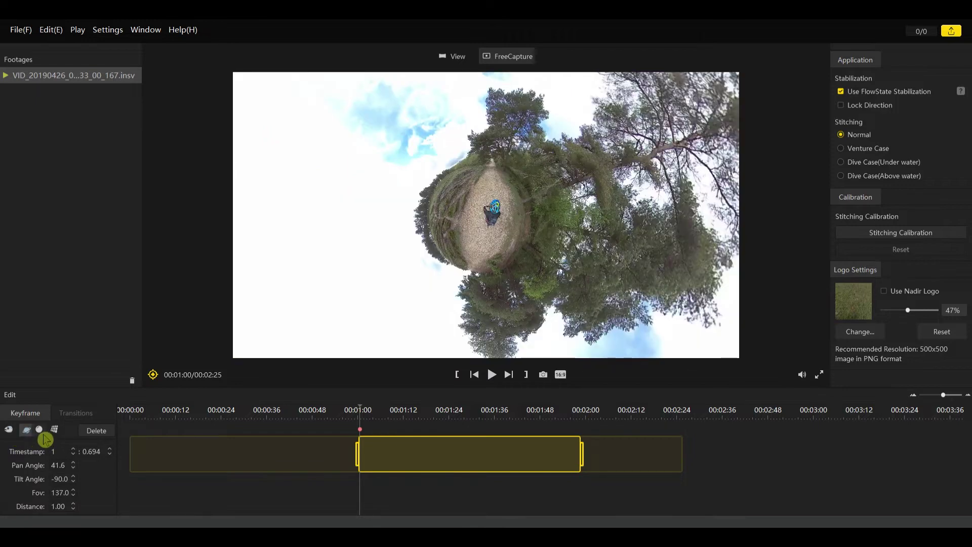
click(44, 432)
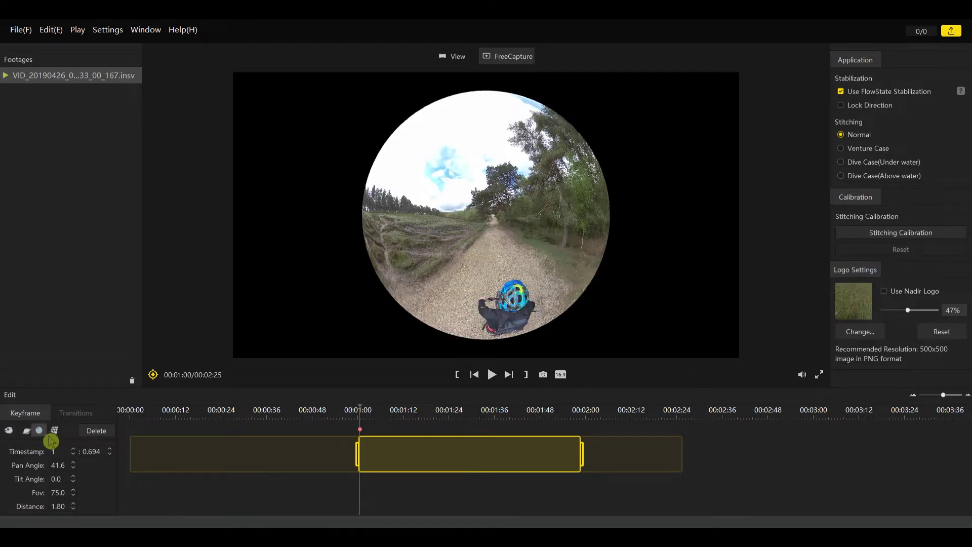
click(55, 431)
click(60, 433)
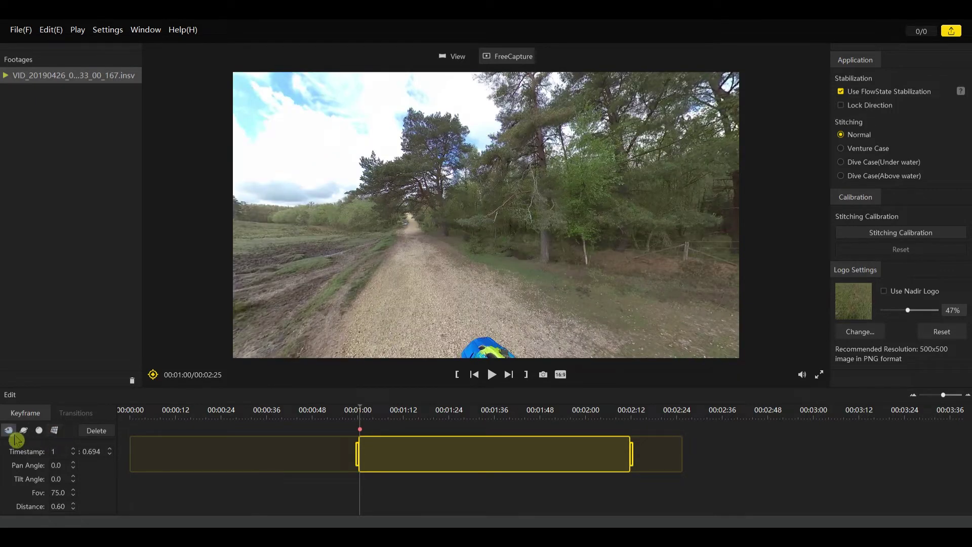
click(28, 432)
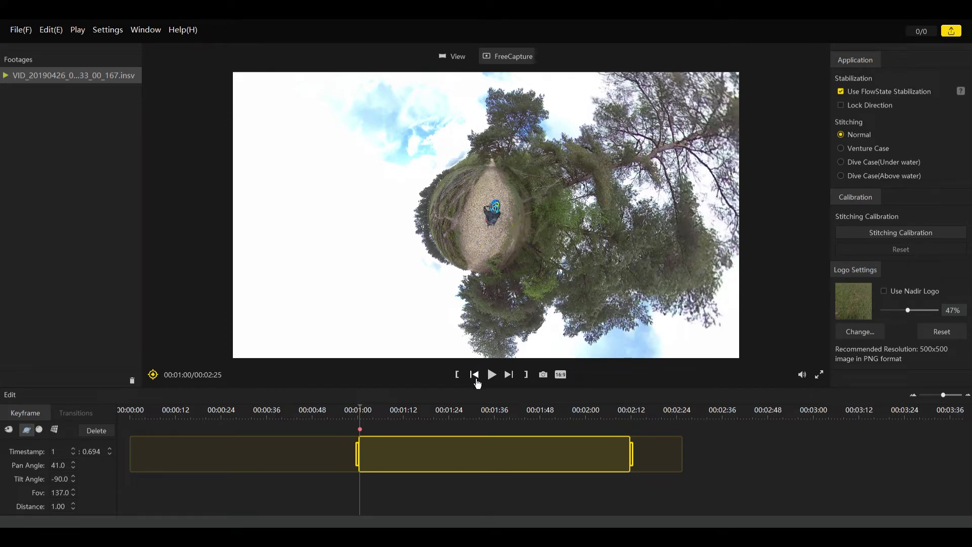
Step: Adjust the 1:00 tiny-planet keyframe to Tilt -88.0 and Fov 143.0, then preview playback
click(492, 374)
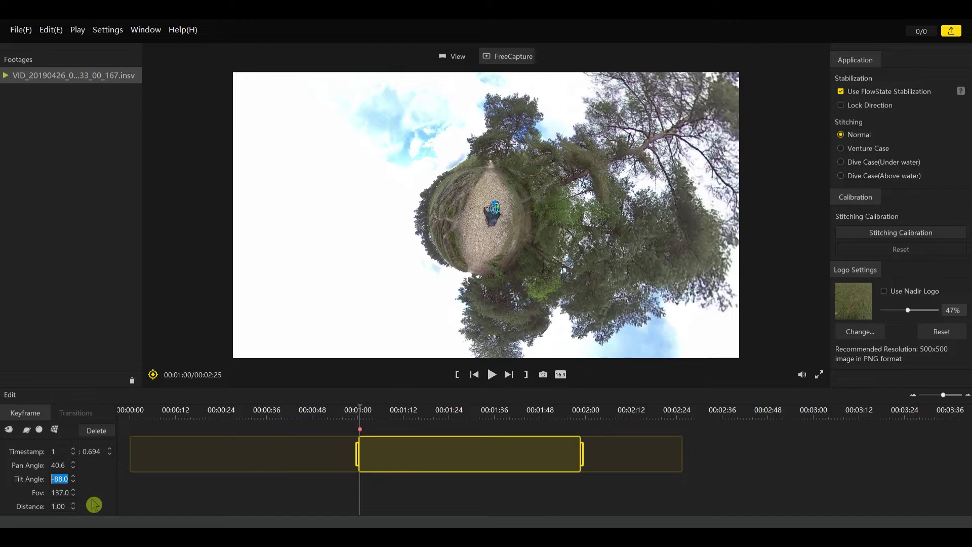
click(74, 490)
drag(76, 494, 80, 502)
click(76, 497)
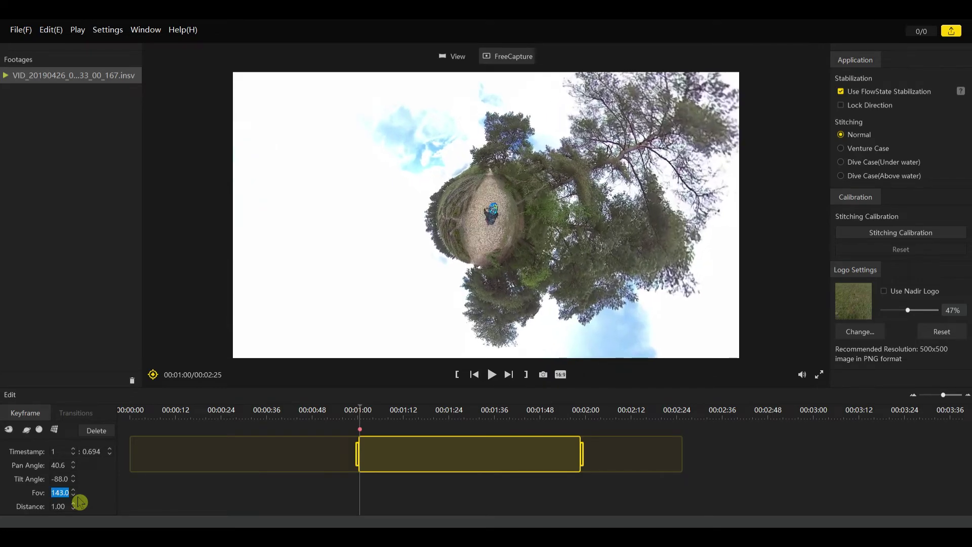
click(492, 375)
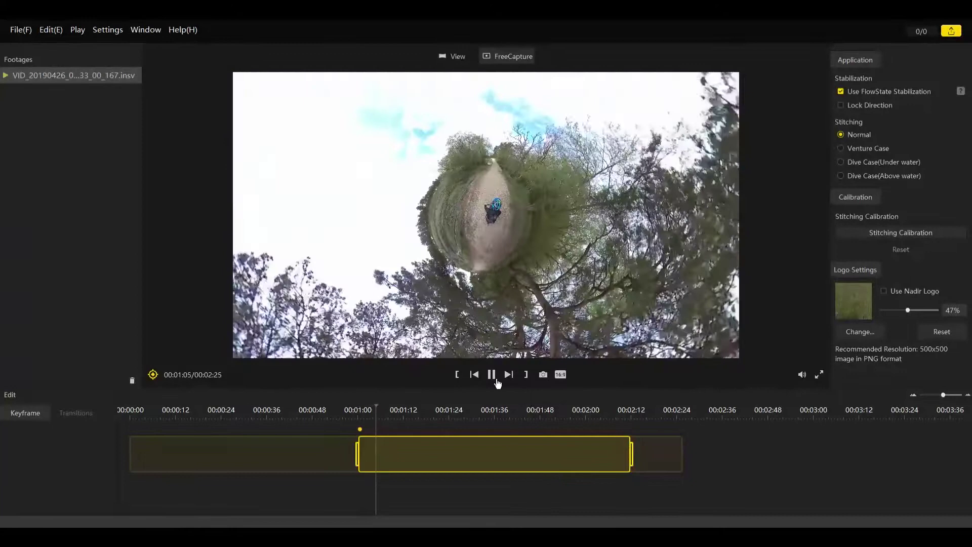
Step: Add a tiny-planet keyframe at 1:05 rotated to Pan -57, then play on to 1:12
click(493, 378)
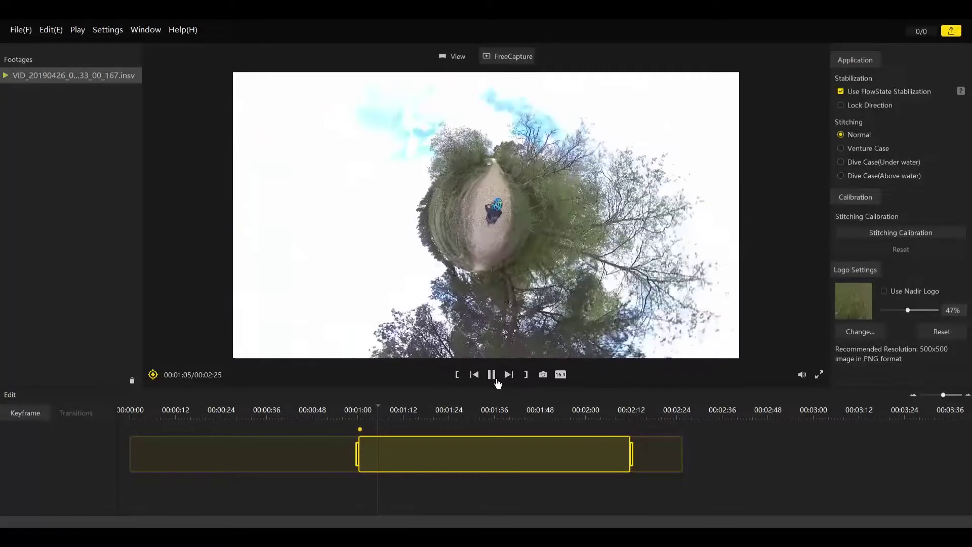
click(155, 377)
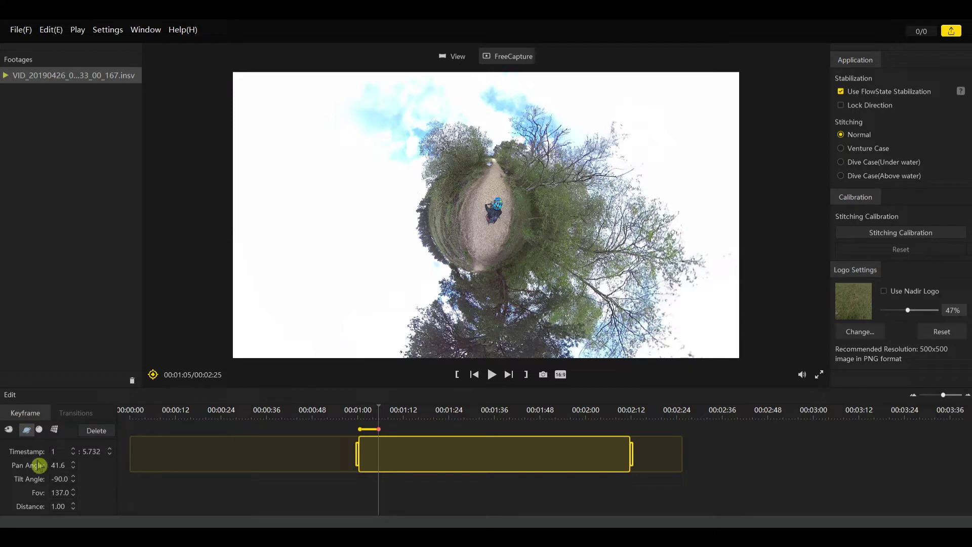
click(32, 433)
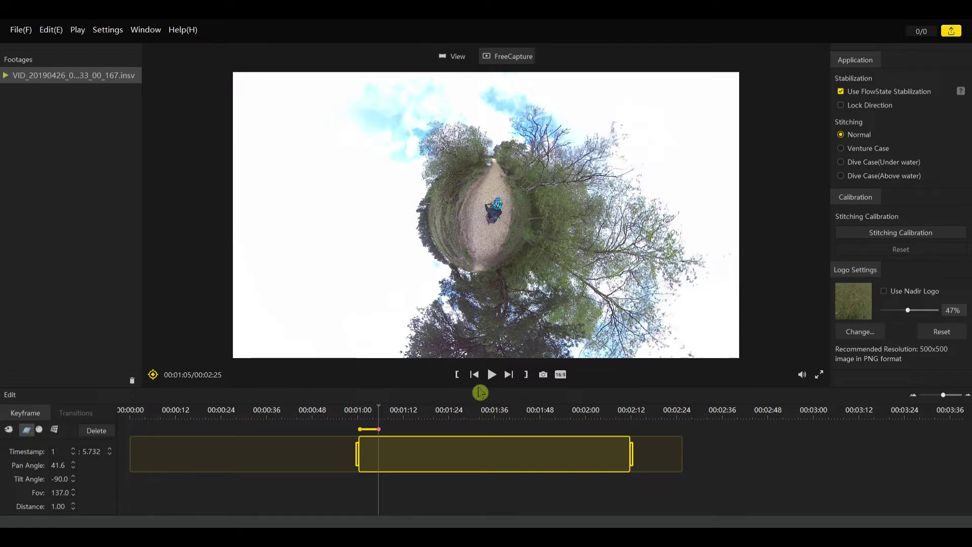
scroll(527, 248, down, 3)
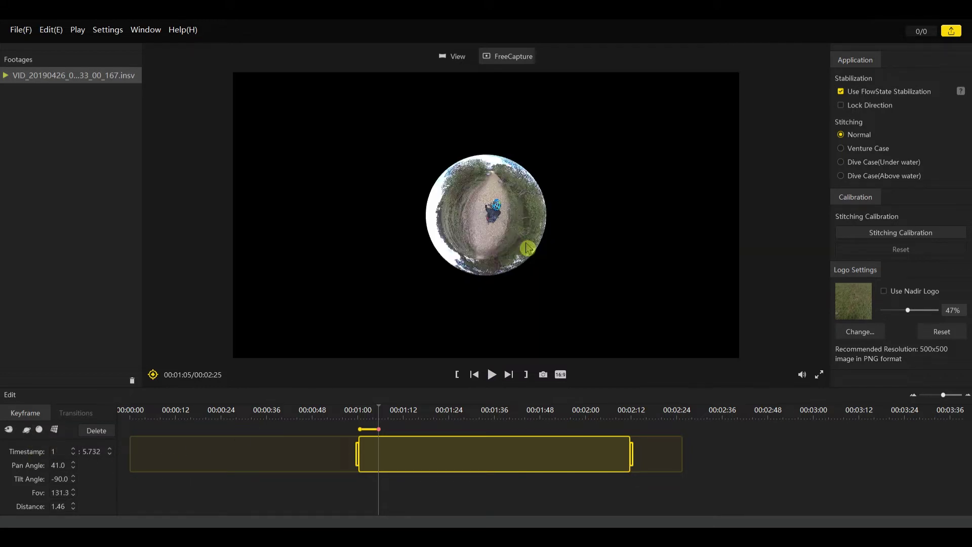
scroll(527, 248, up, 5)
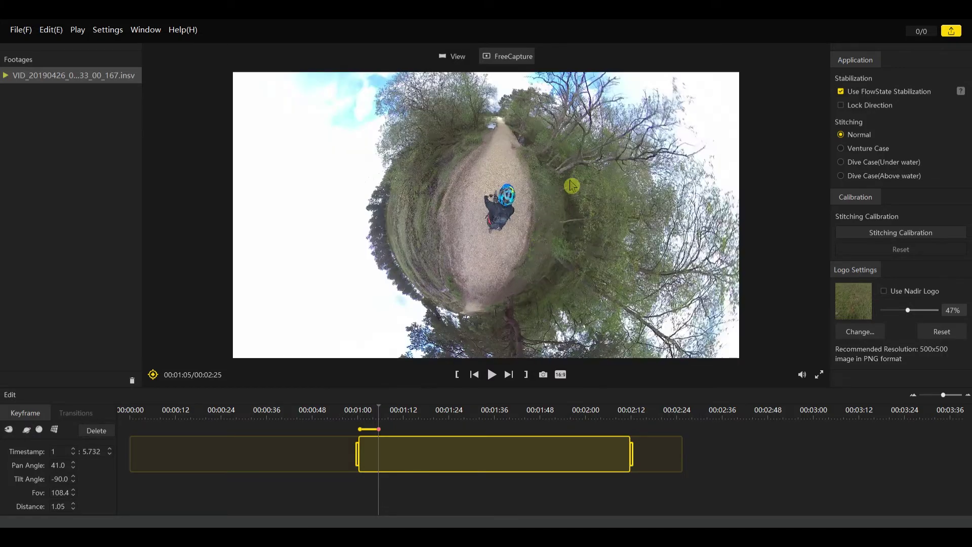
drag(572, 185, 503, 160)
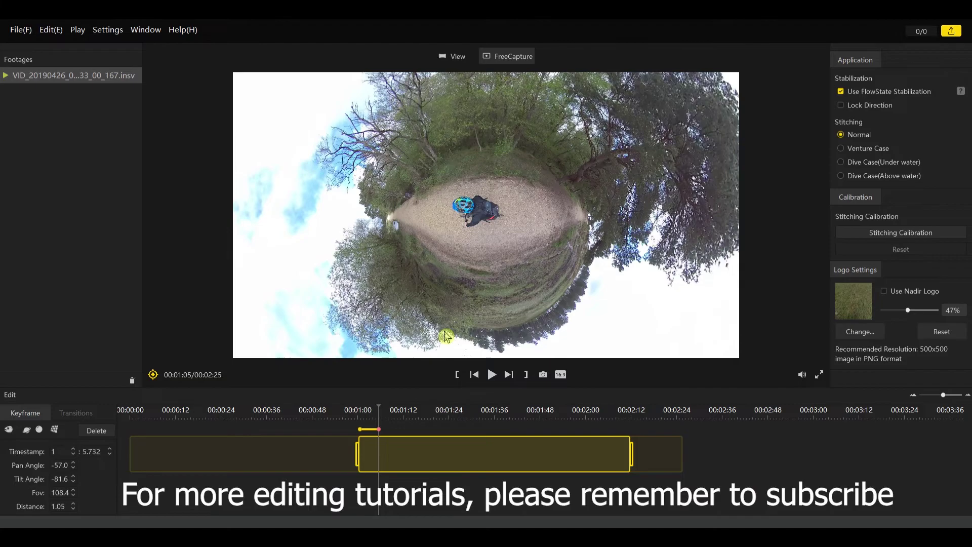
click(496, 379)
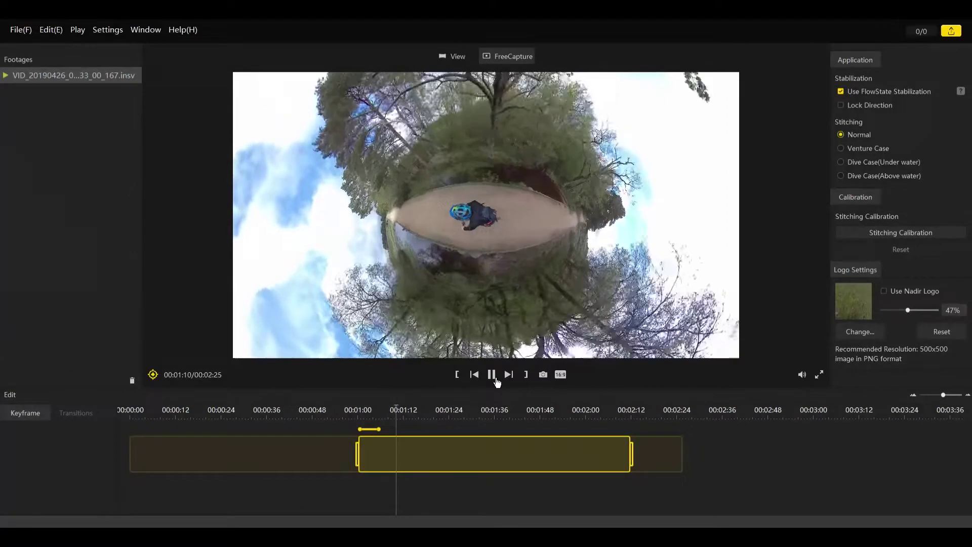
click(492, 376)
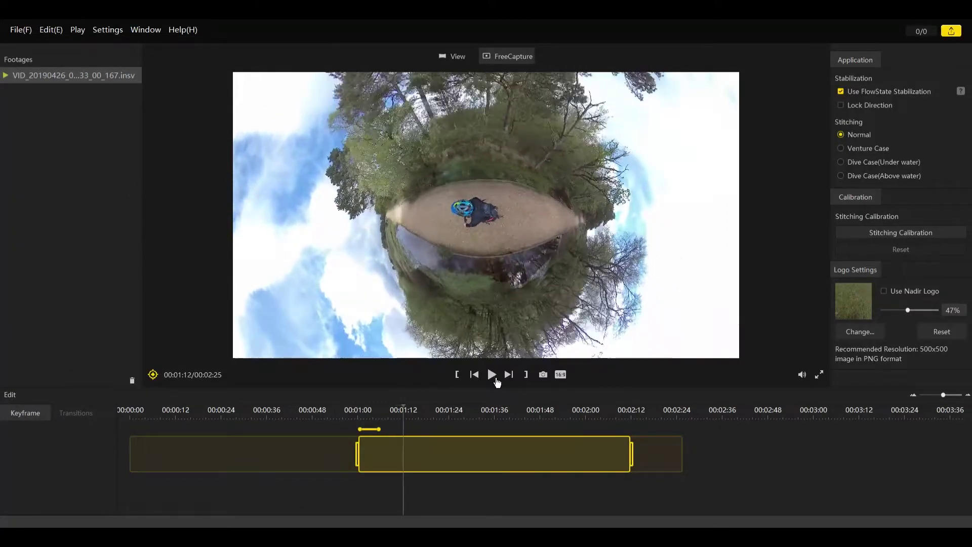
Step: Add a keyframe at 1:12 with the view turned forward down the path
click(159, 381)
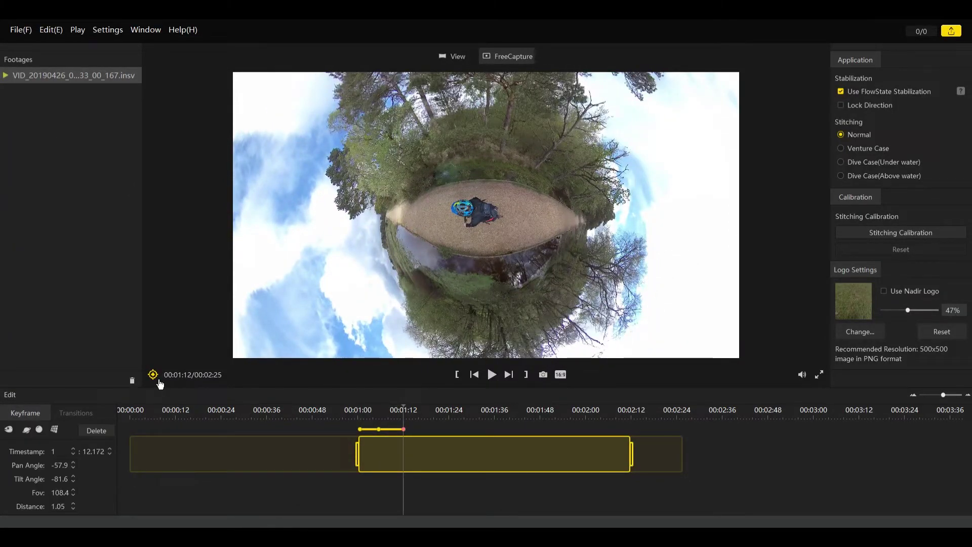
scroll(464, 245, up, 5)
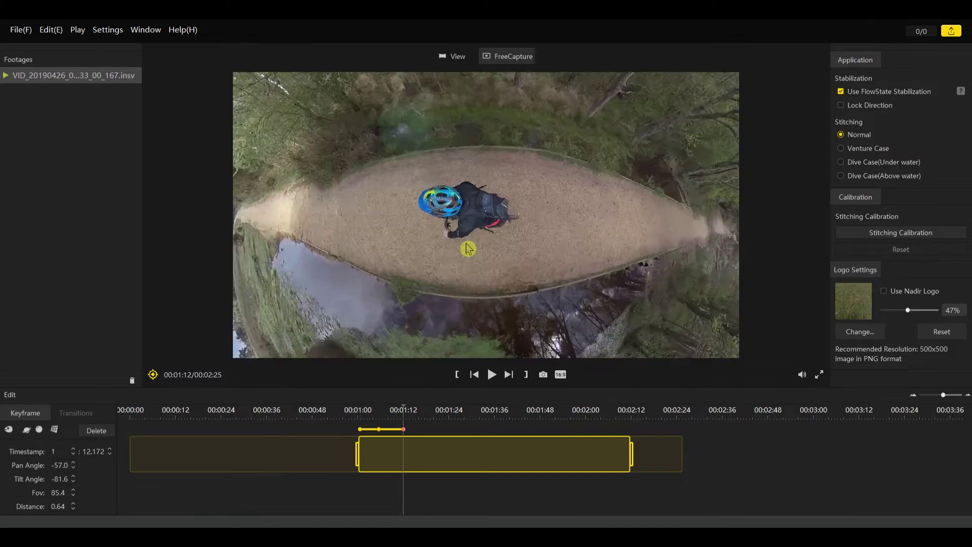
drag(464, 245, 616, 293)
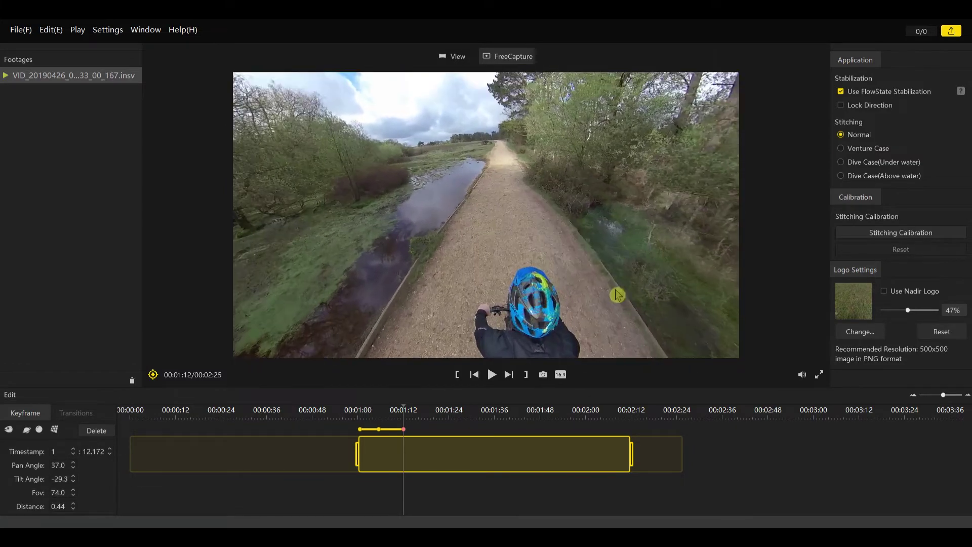
Step: Add a tiny-planet keyframe at 1:18, rotated to Pan -62.0, Tilt -86.9
click(494, 377)
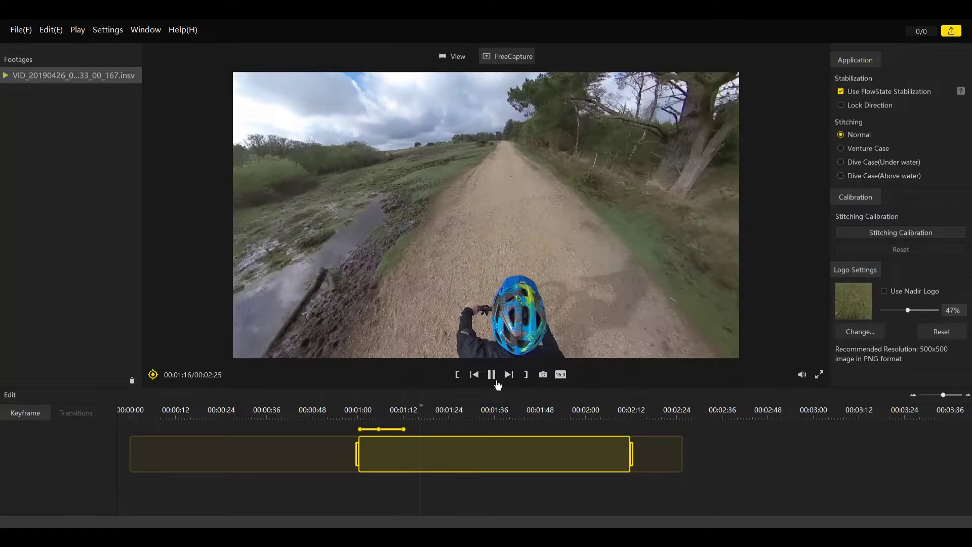
click(494, 377)
click(158, 383)
click(28, 431)
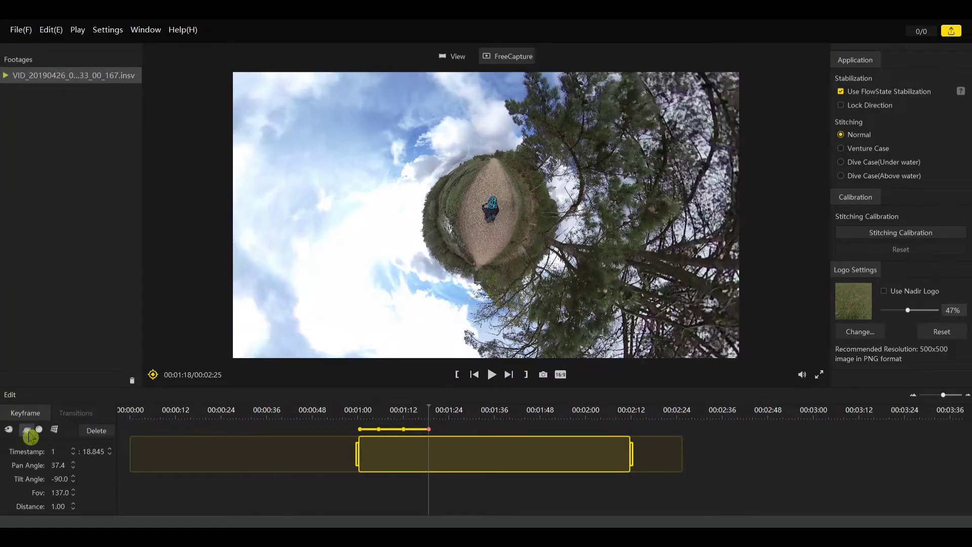
drag(456, 278, 530, 167)
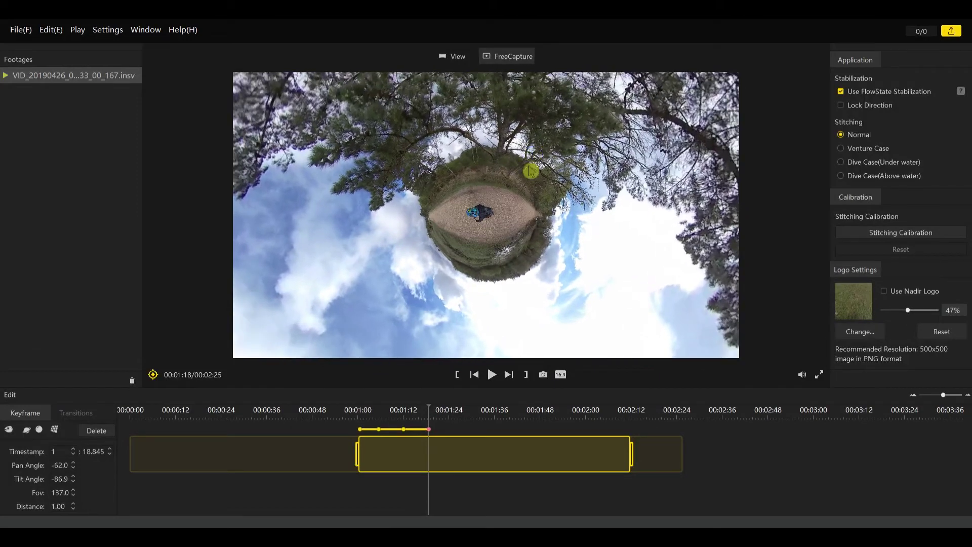
Step: Add an inverted-planet keyframe at 1:25 with Tilt 90.0, Pan 9.0
click(494, 379)
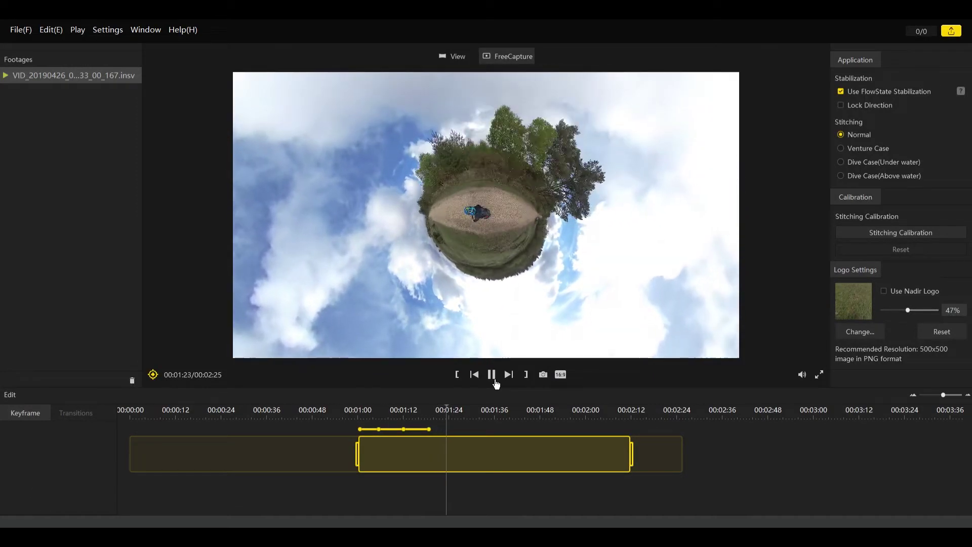
click(493, 380)
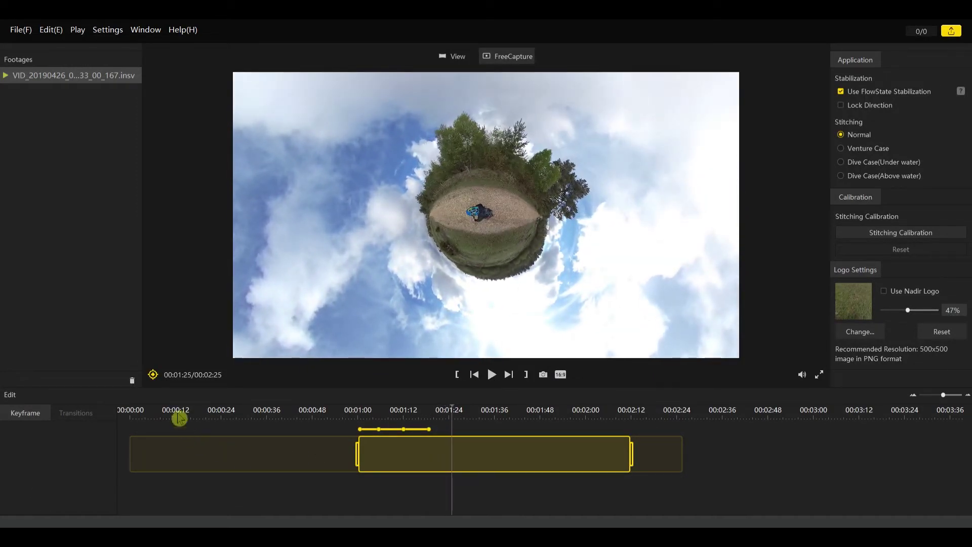
click(153, 374)
drag(484, 163, 534, 223)
Step: Zoom the 1:25 view in, then add a tiny-planet keyframe at 1:33 enlarged to fill the frame
scroll(536, 223, down, 5)
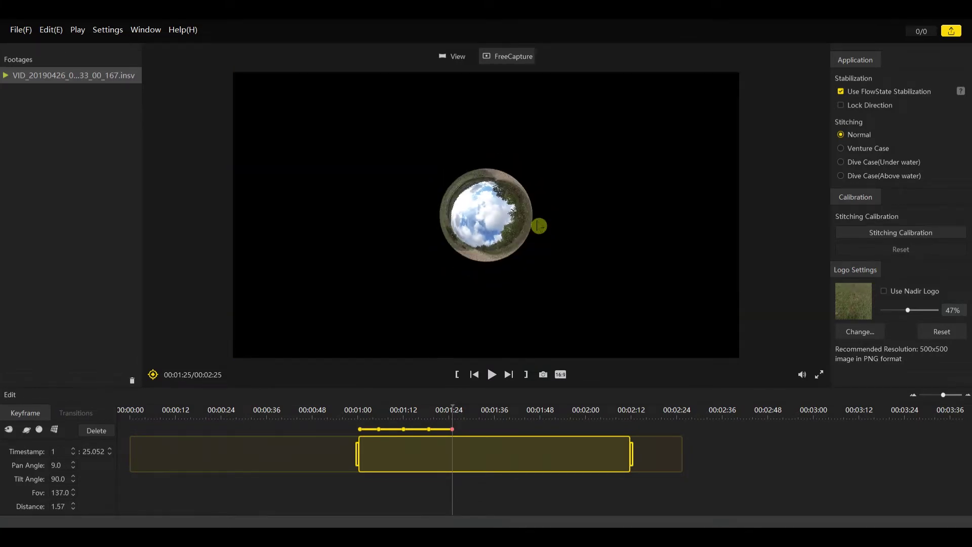
scroll(539, 226, up, 3)
scroll(545, 224, up, 4)
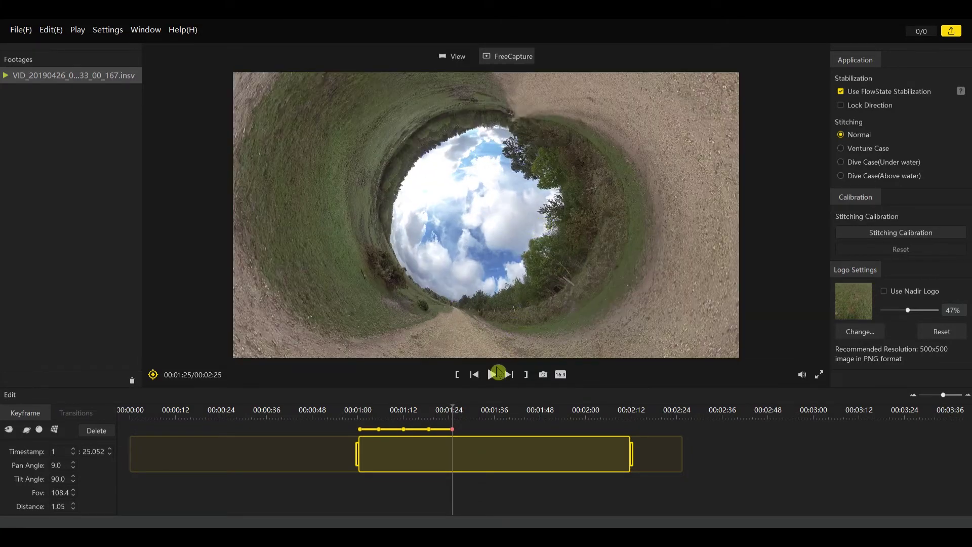
click(497, 373)
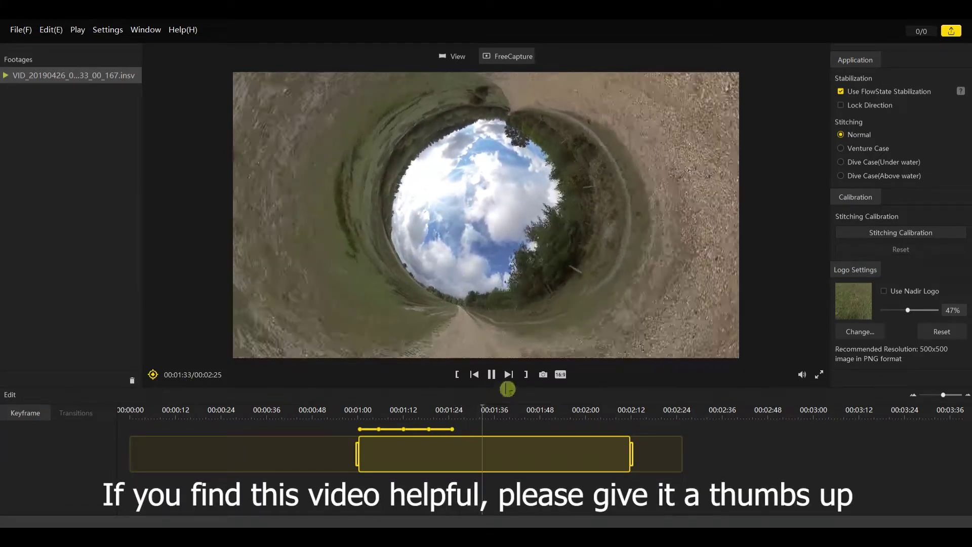
click(153, 375)
click(26, 430)
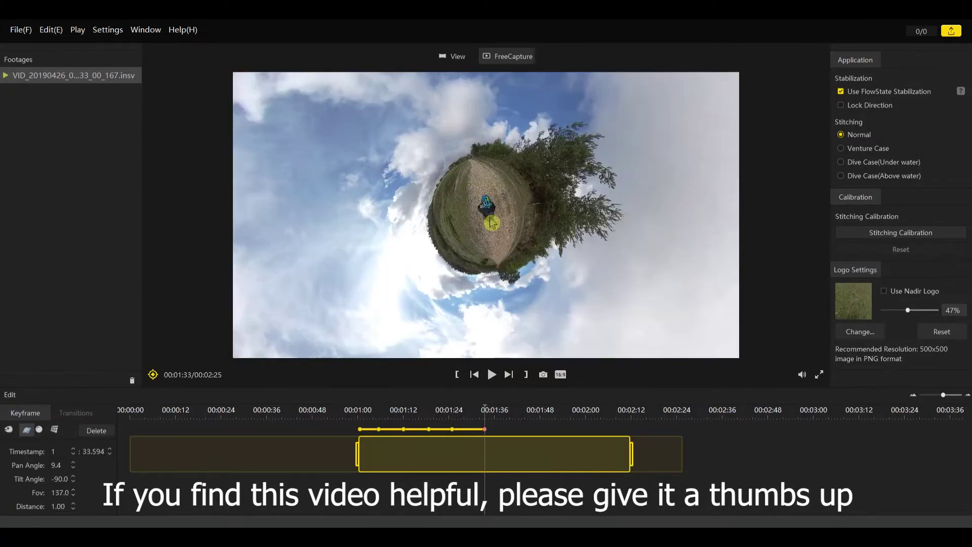
scroll(492, 223, up, 5)
drag(492, 222, 431, 172)
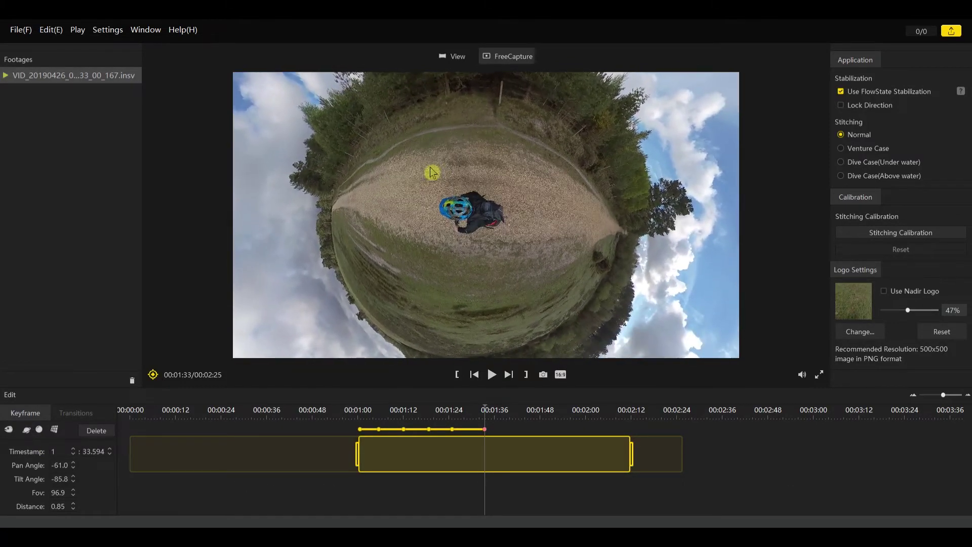
Step: Add a keyframe around 1:39 with the planet rotated so the path runs vertically
click(491, 374)
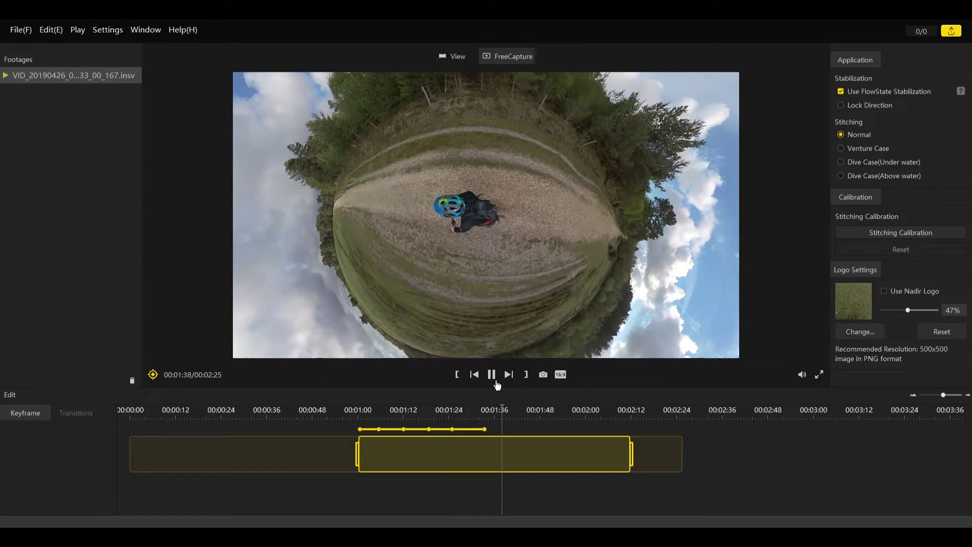
click(152, 374)
scroll(519, 232, down, 3)
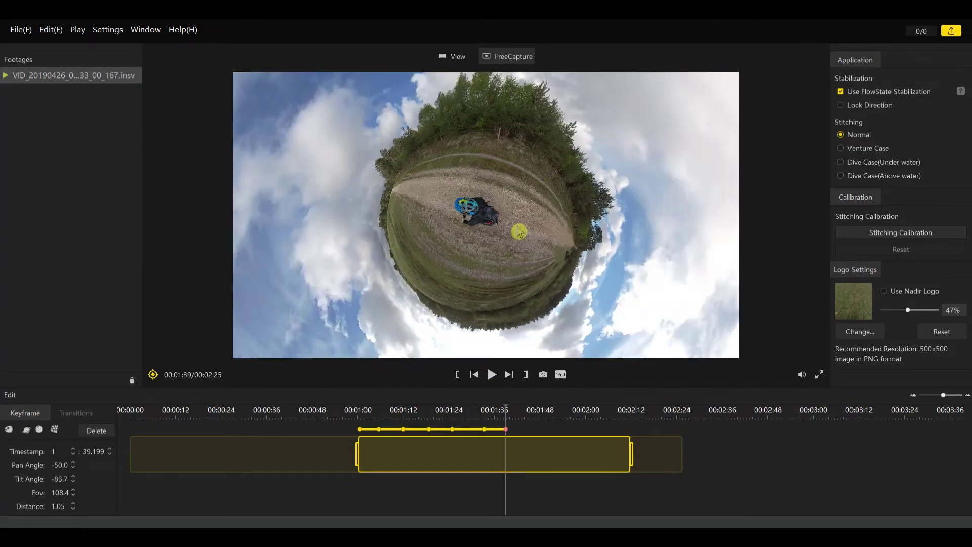
drag(519, 231, 592, 210)
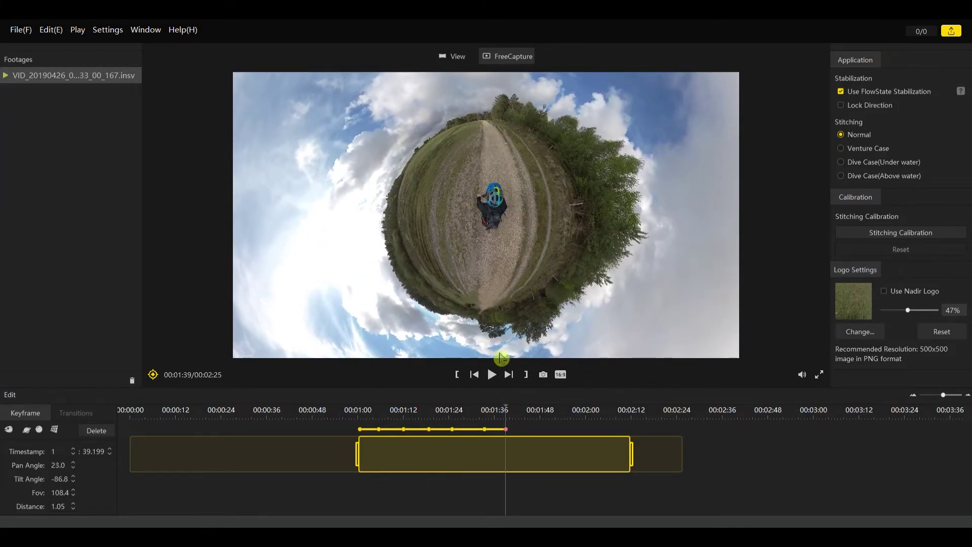
Step: Add a keyframe at 1:45 and trim the clip's end back to that point
click(498, 379)
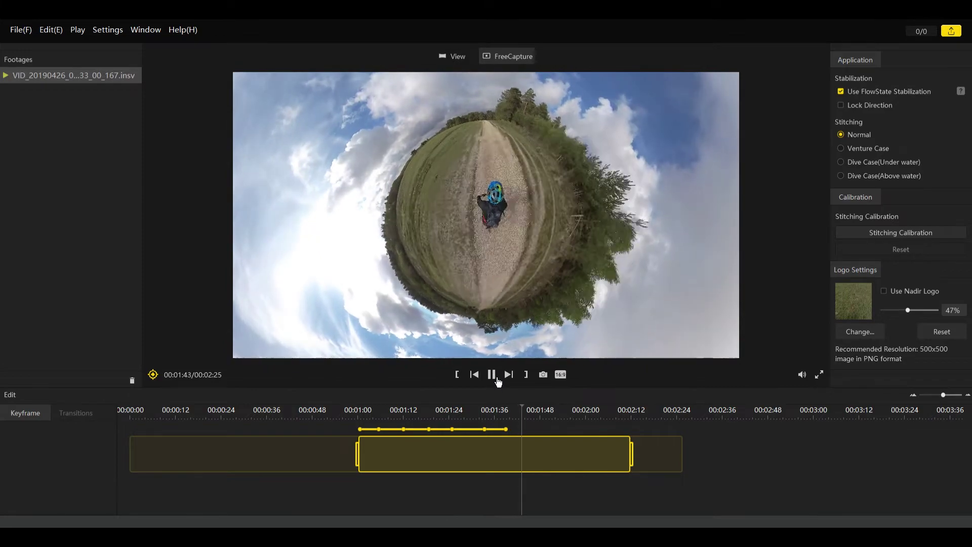
click(154, 375)
drag(632, 454, 543, 441)
click(368, 412)
key(space)
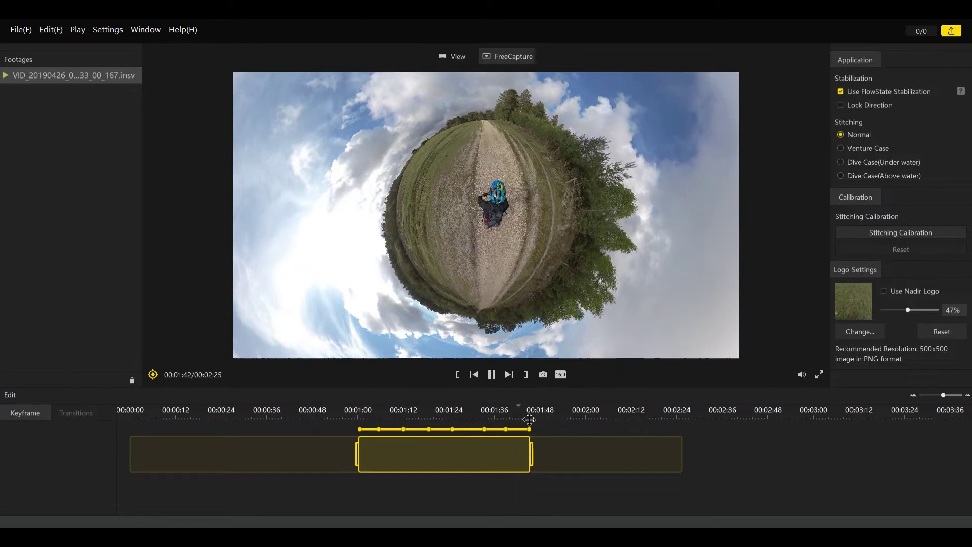
Step: Pause playback and give the first keyframe interval the Slip-In Fade-Out transition
key(space)
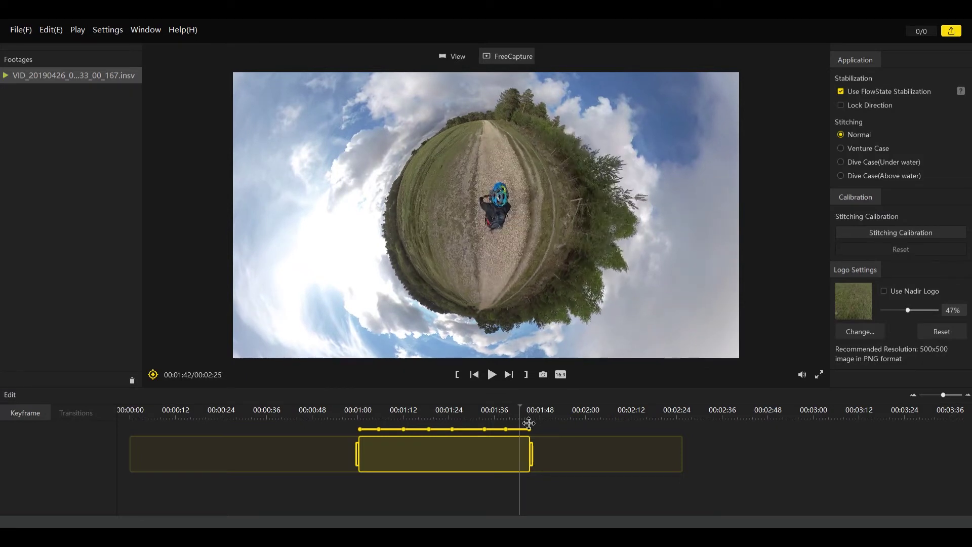
click(374, 437)
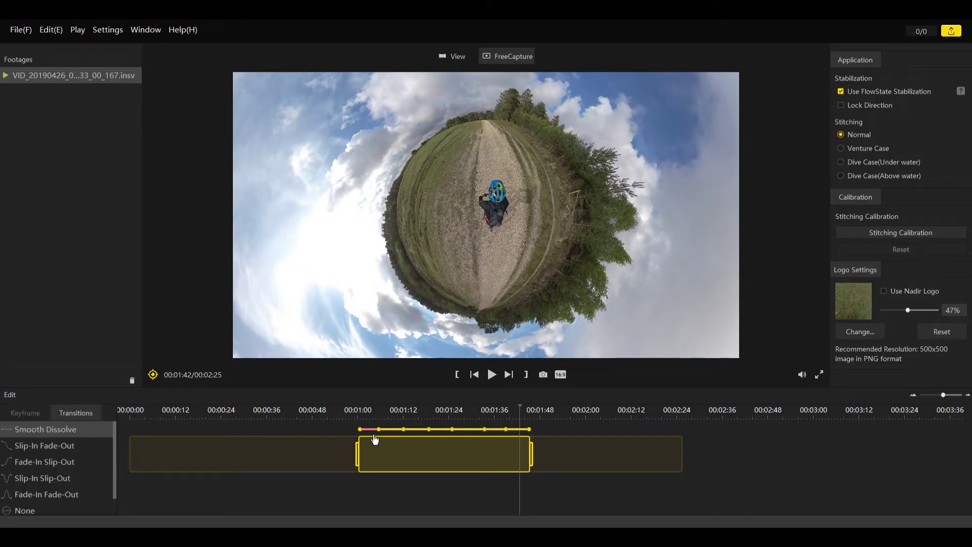
drag(106, 461, 48, 449)
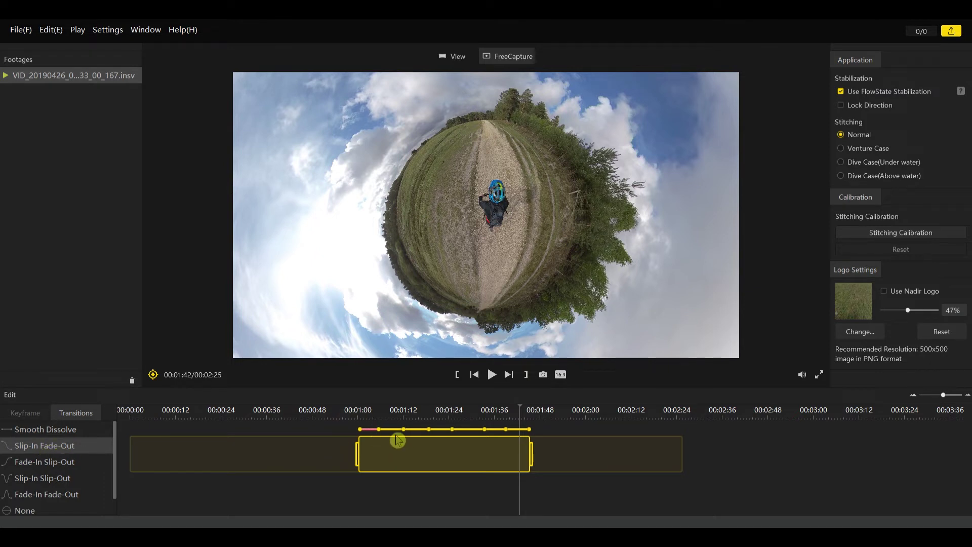
Step: Give the next keyframe intervals Fade-In Slip-Out and, around 00:01:12, Fade-In Fade-Out transitions
click(397, 438)
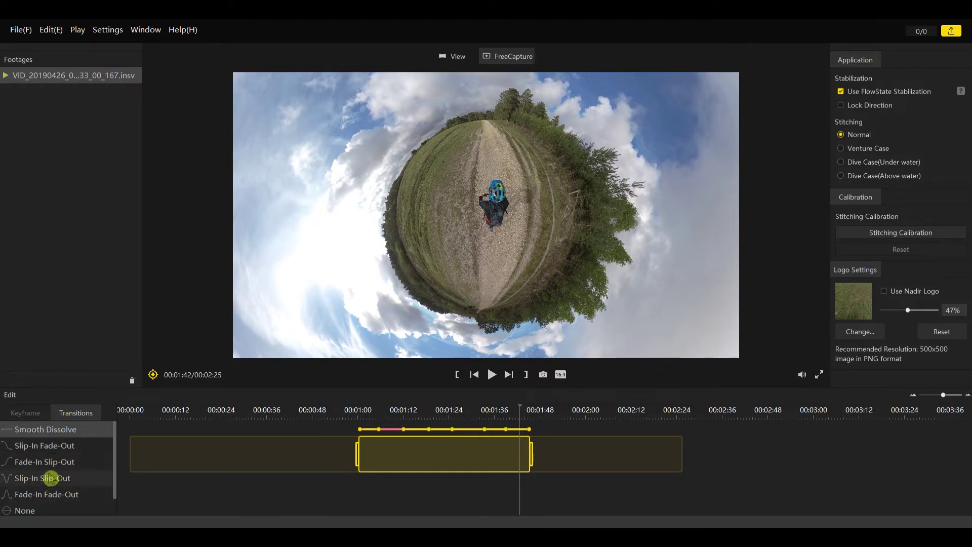
click(49, 462)
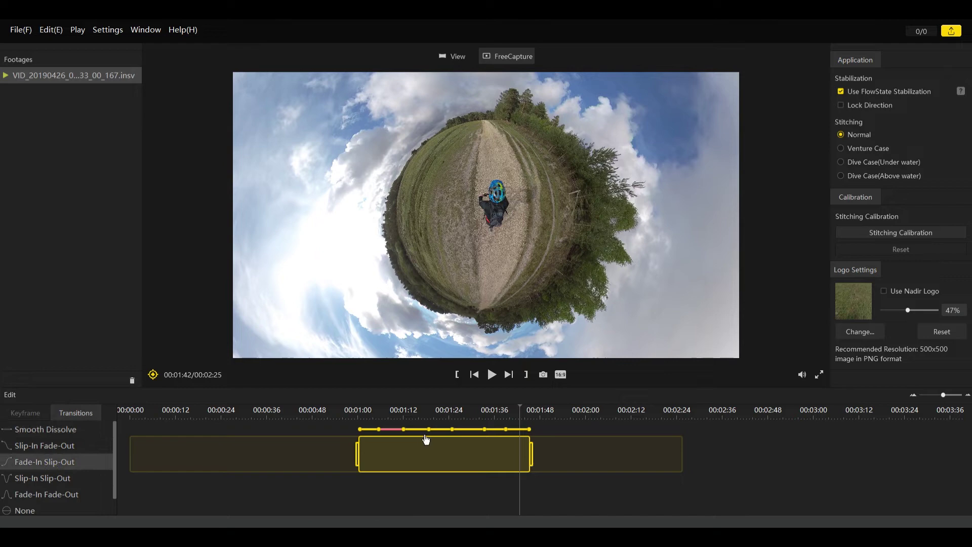
click(424, 440)
click(424, 431)
click(43, 478)
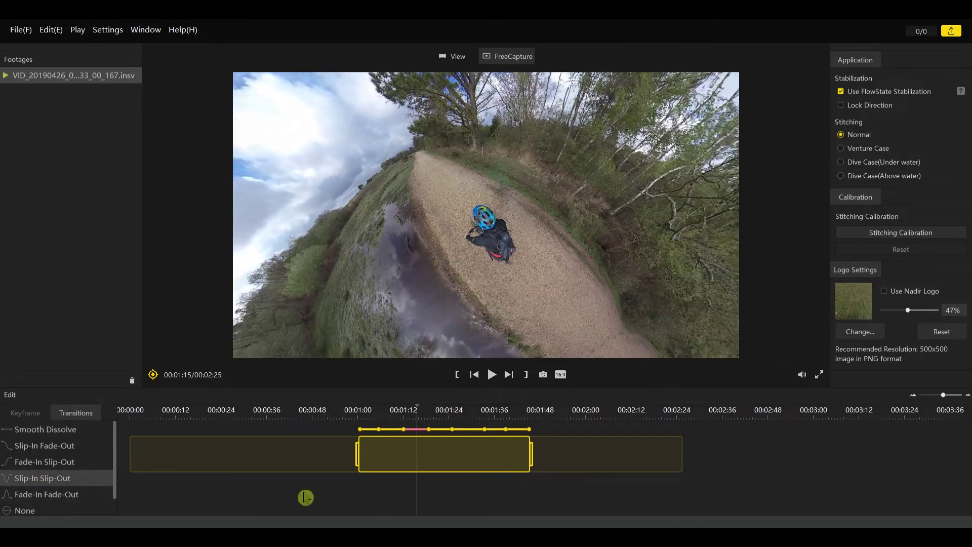
click(43, 494)
Step: Apply Slip-In Fade-Out and Fade-In Slip-Out to later intervals, transition the last, and return to 00:01:00
click(470, 429)
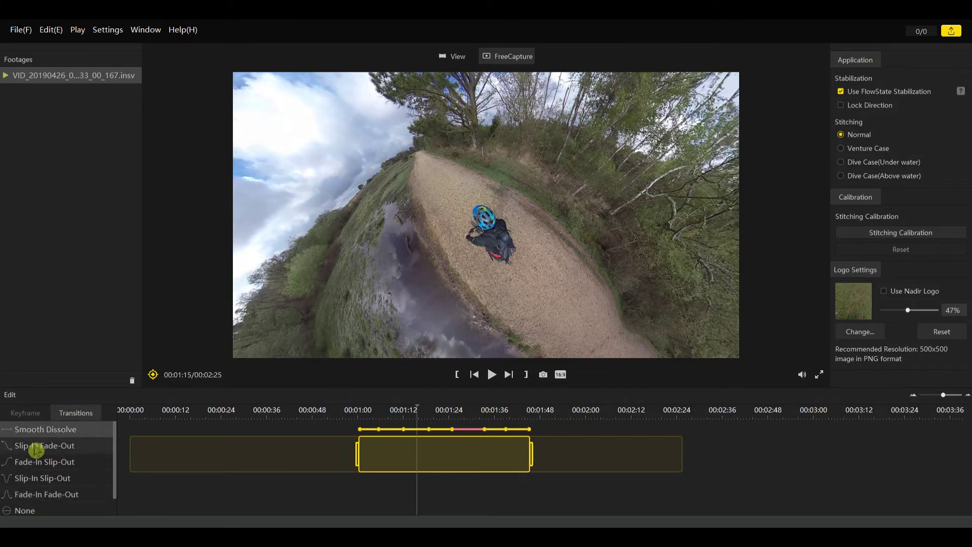
click(43, 445)
click(496, 429)
click(46, 462)
click(517, 430)
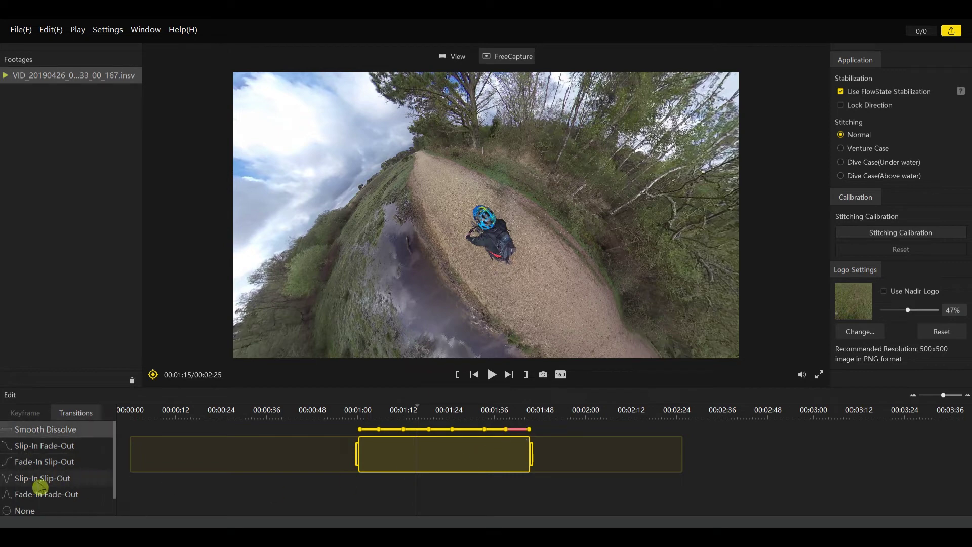
click(40, 484)
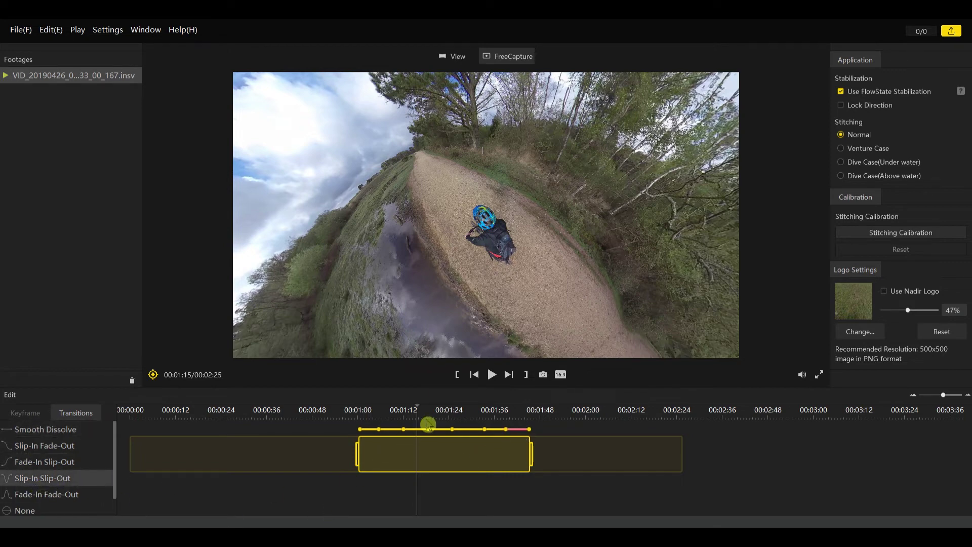
click(408, 427)
click(360, 430)
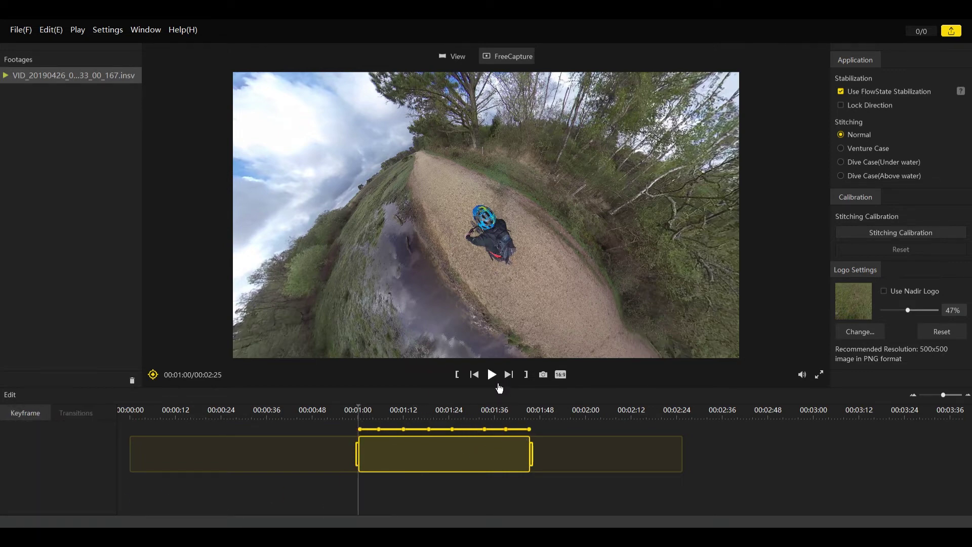
click(491, 375)
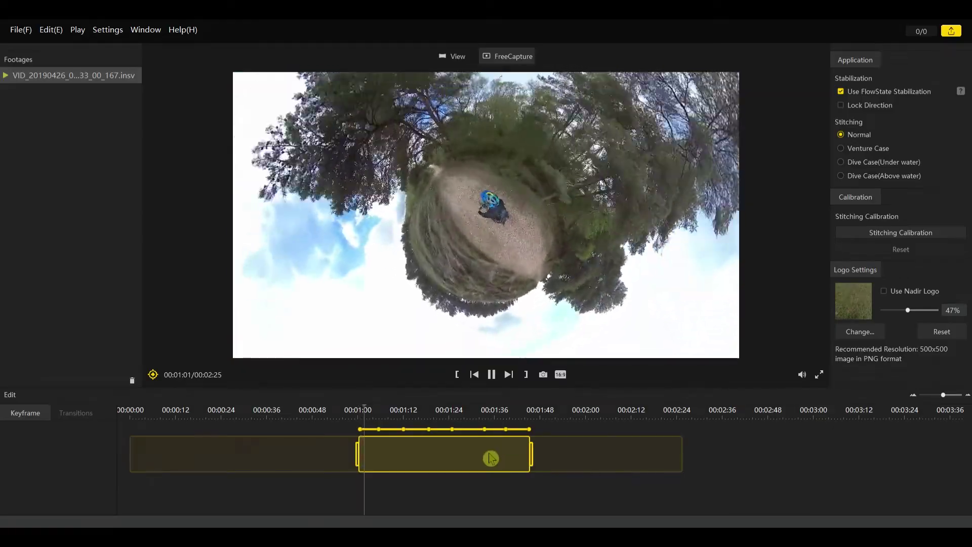